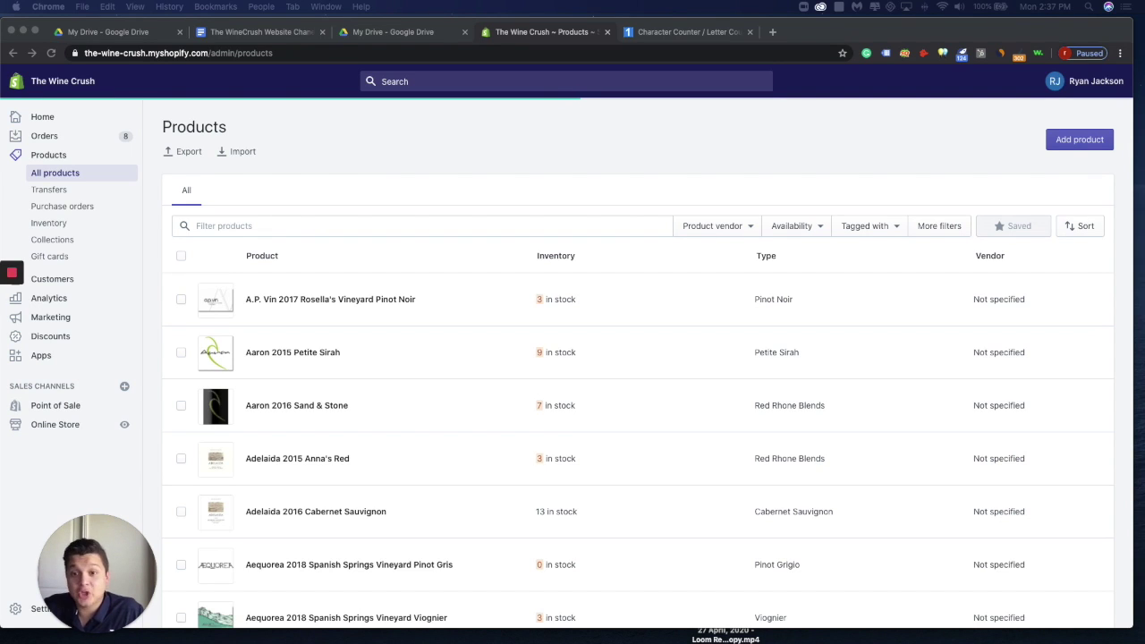
# Step: Open the Aaron 2015 Petite Sirah product from the product list
pyautogui.scroll(-2, 522, 285)
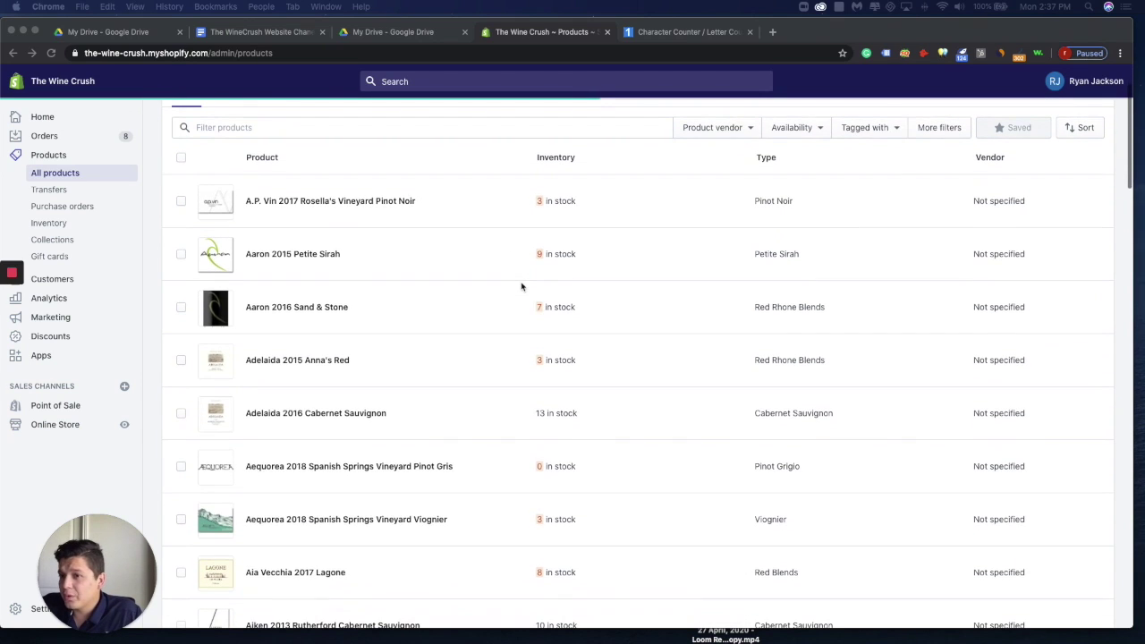
pyautogui.click(173, 259)
pyautogui.click(172, 256)
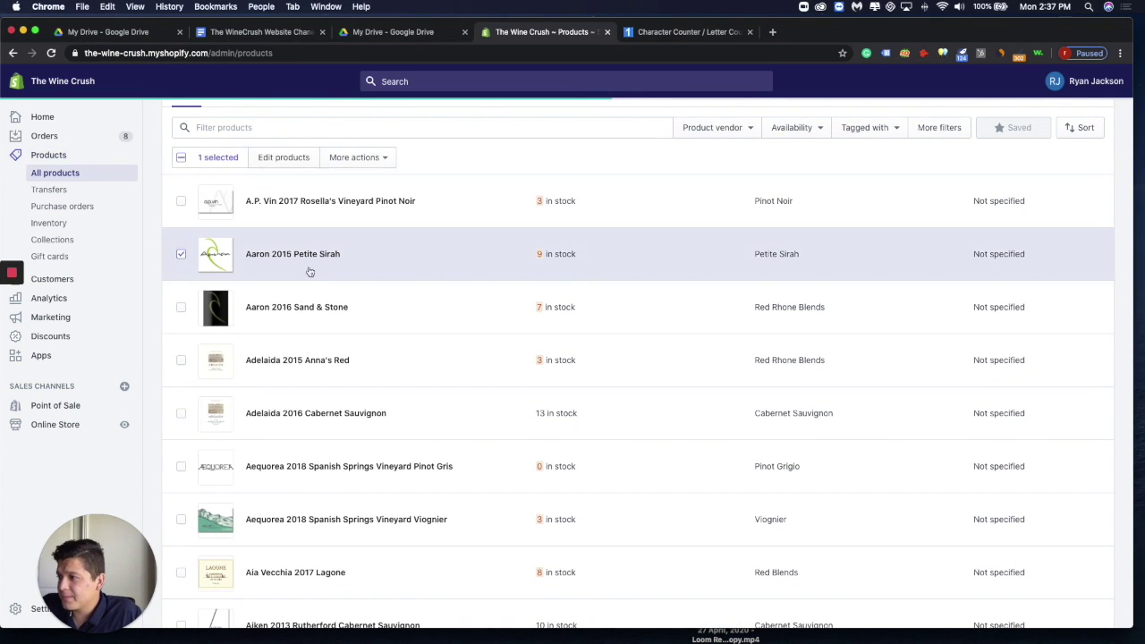
pyautogui.click(313, 255)
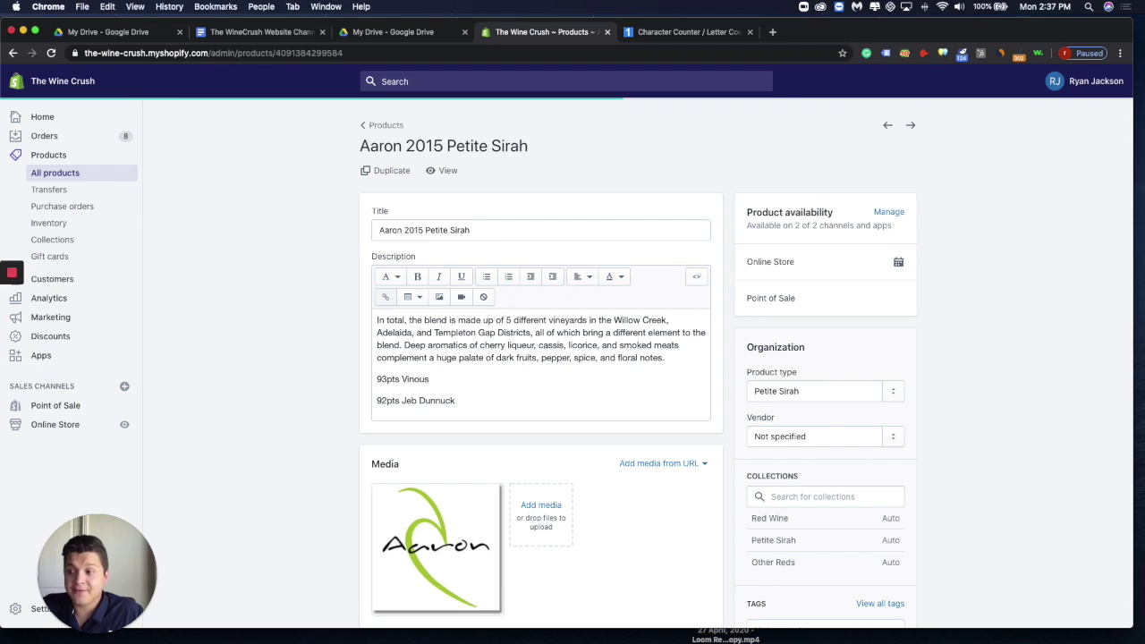
# Step: Search Google in a new tab for the description's first paragraph and compare it with the top result's snippet
pyautogui.tripleClick(513, 347)
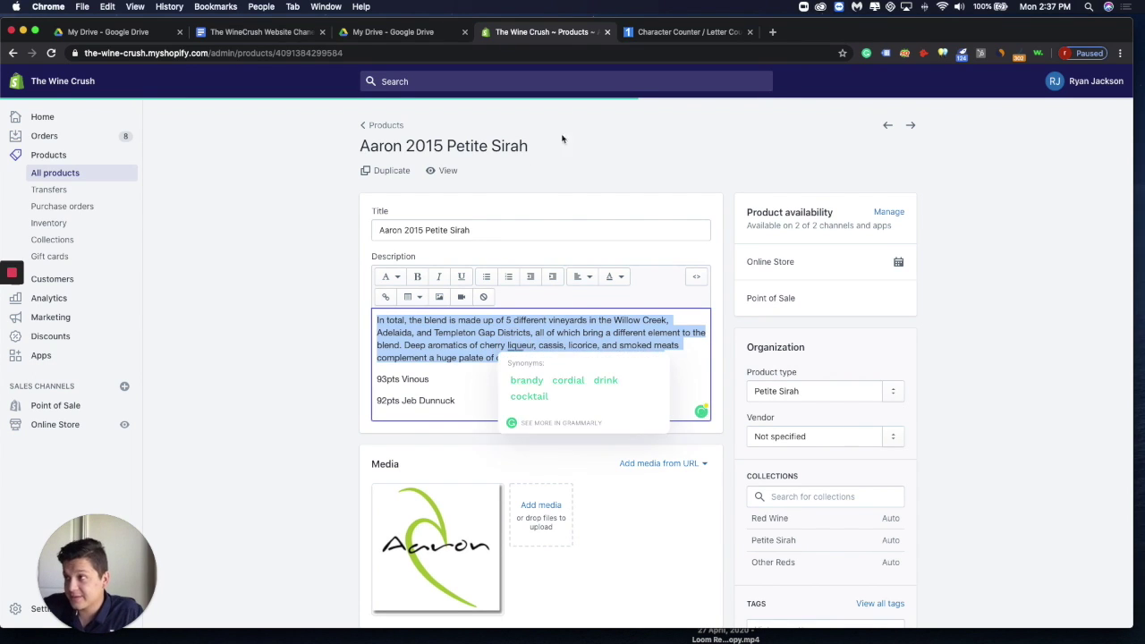
pyautogui.click(772, 31)
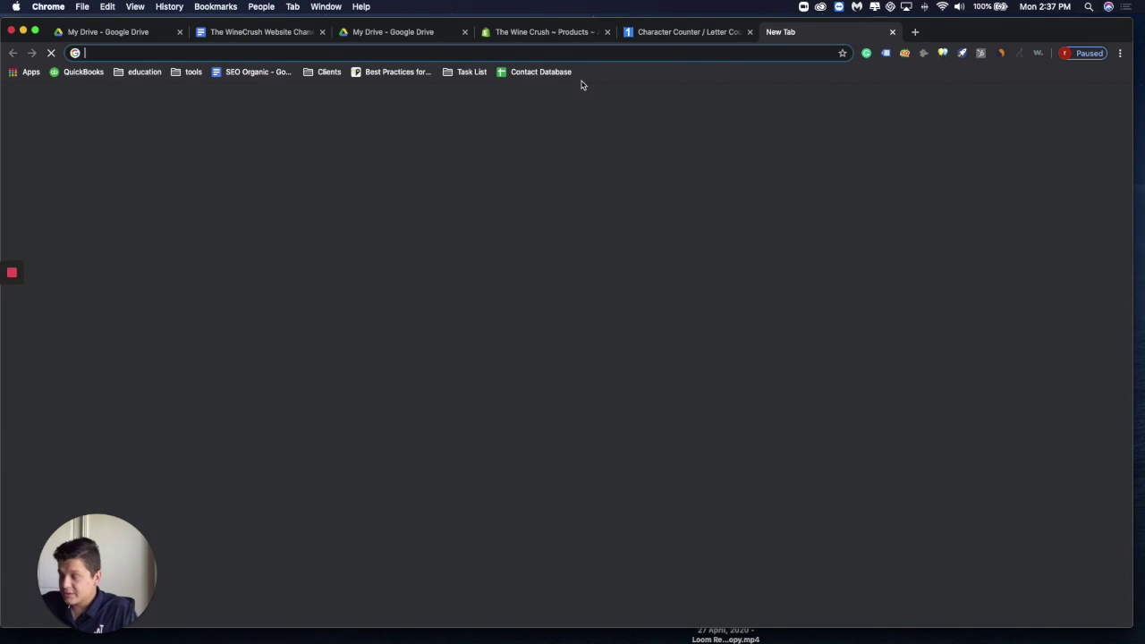
pyautogui.press('super+v')
pyautogui.press('Return')
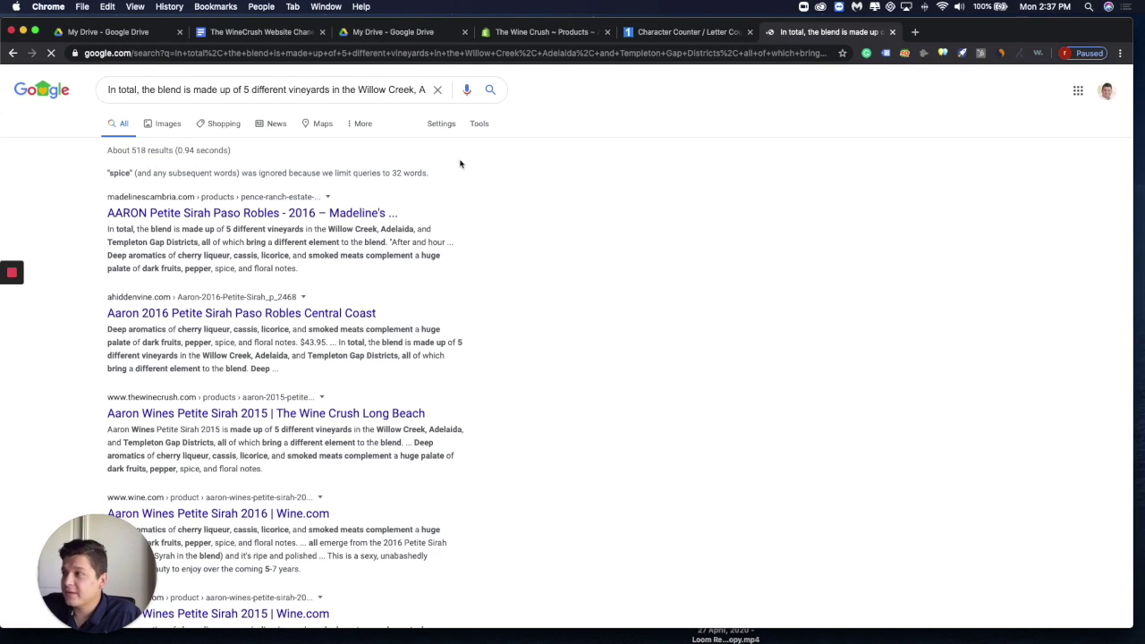
pyautogui.moveTo(230, 256); pyautogui.dragTo(111, 238)
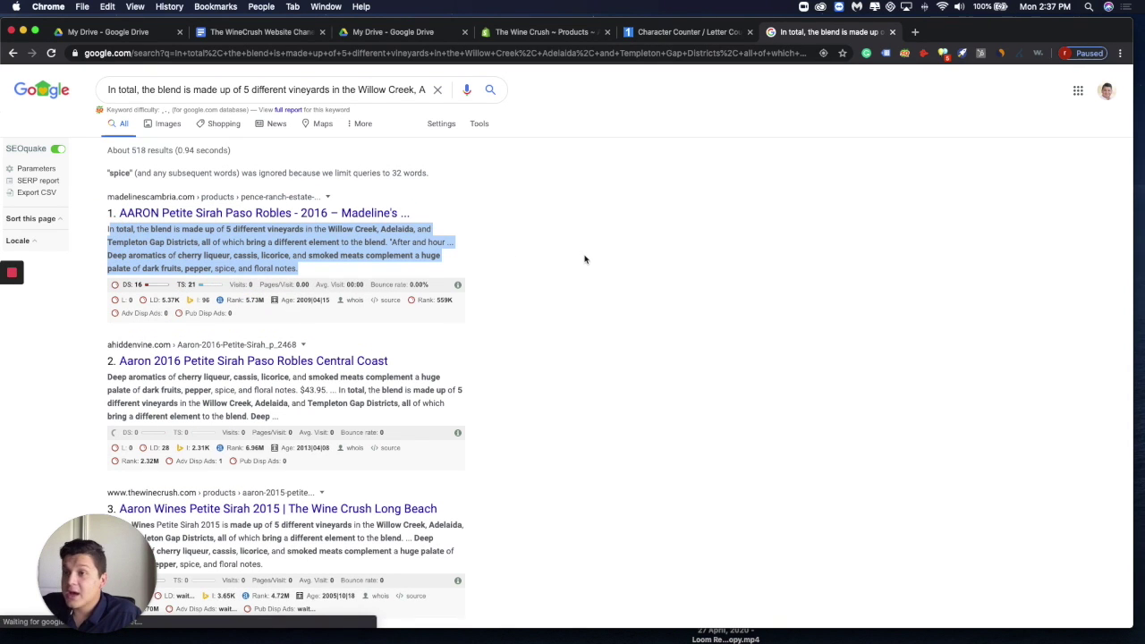
# Step: Return to the Shopify product page and examine the first paragraph of the description
pyautogui.click(634, 34)
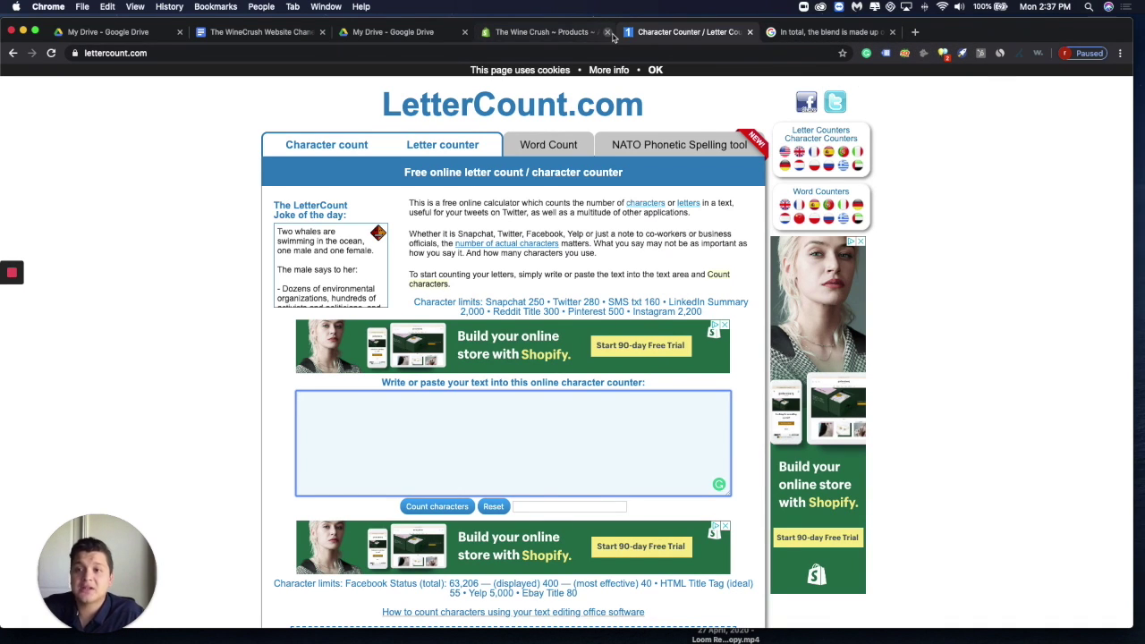
pyautogui.click(568, 34)
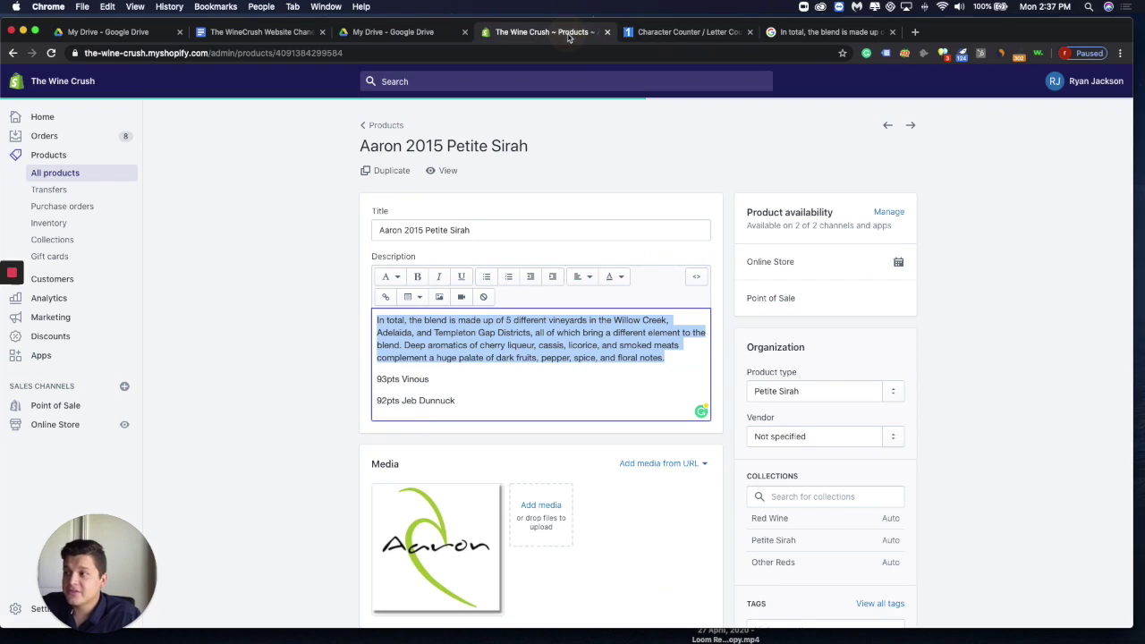
pyautogui.tripleClick(547, 333)
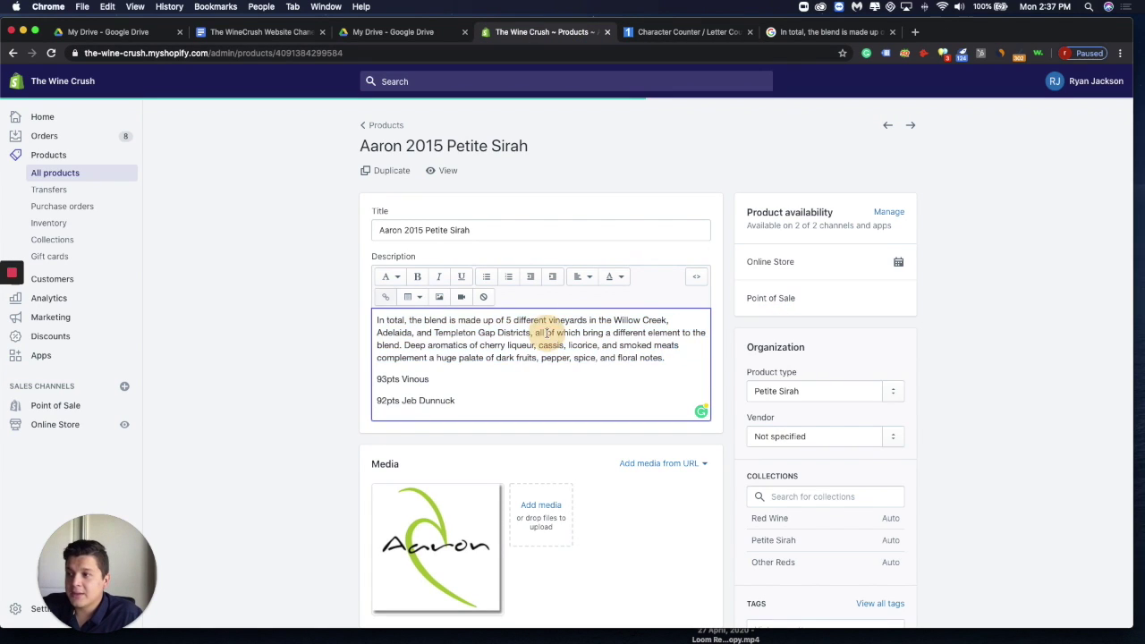
pyautogui.tripleClick(434, 344)
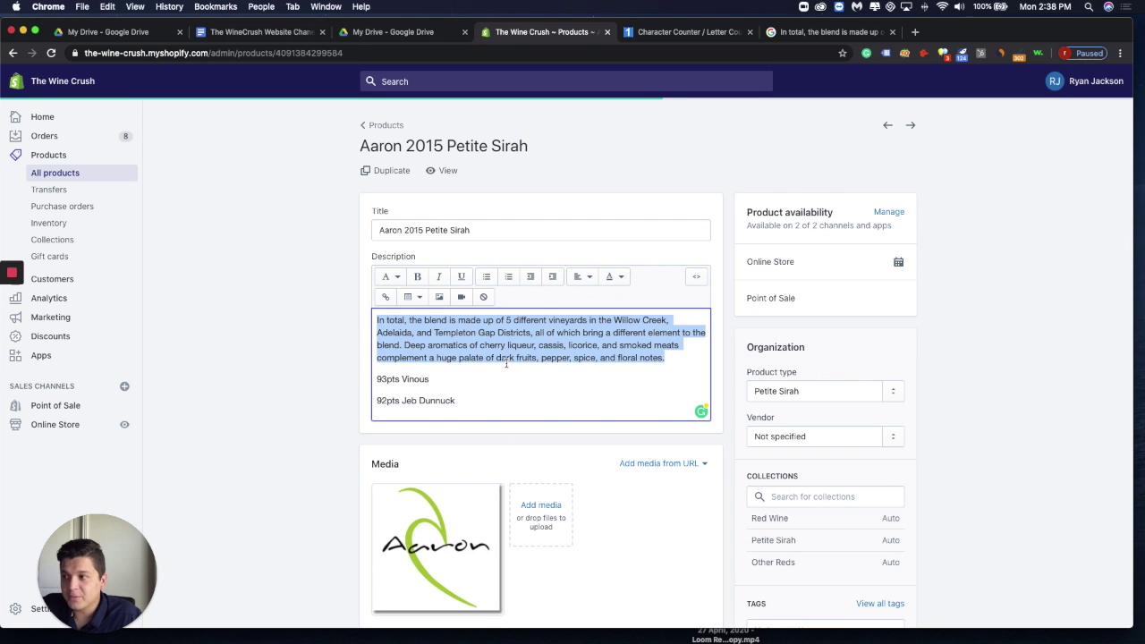
pyautogui.click(667, 358)
pyautogui.tripleClick(455, 338)
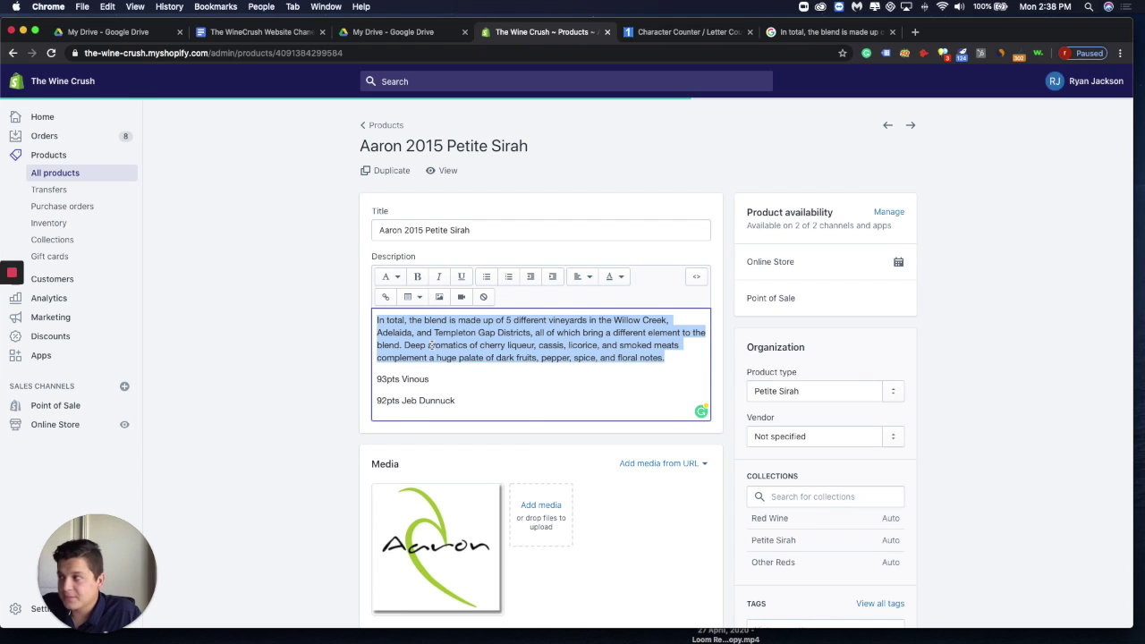
pyautogui.scroll(-5, 481, 322)
pyautogui.scroll(2, 505, 328)
pyautogui.scroll(3, 590, 296)
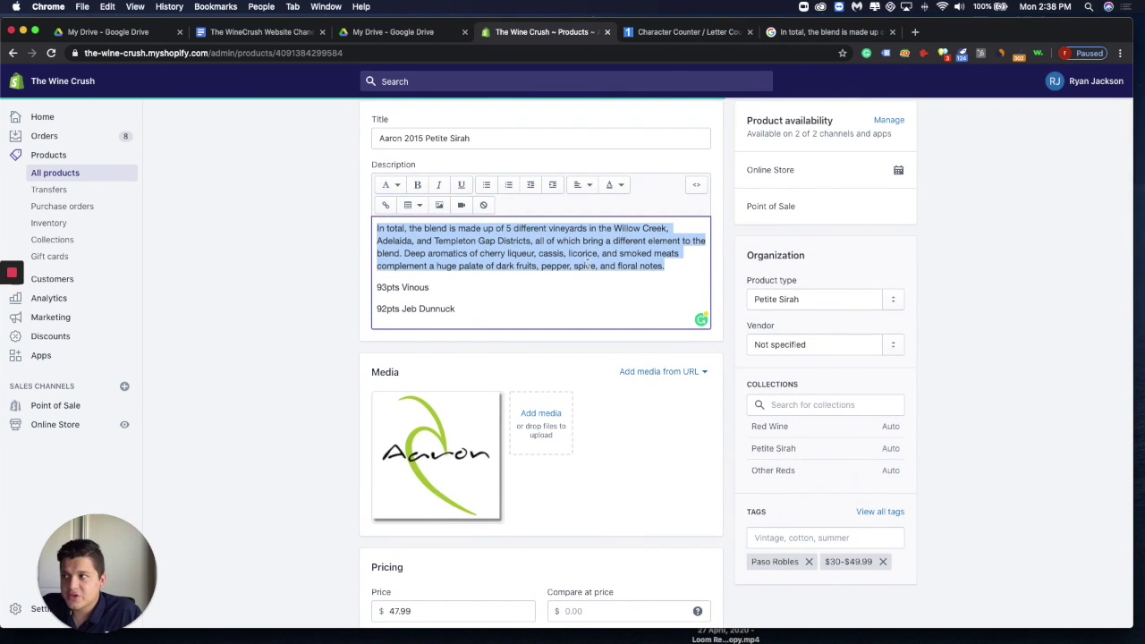
# Step: Search Google in a new tab for the product title "Aaron 2015 Petite Sirah" and look through the results
pyautogui.click(452, 138)
pyautogui.press('super+a')
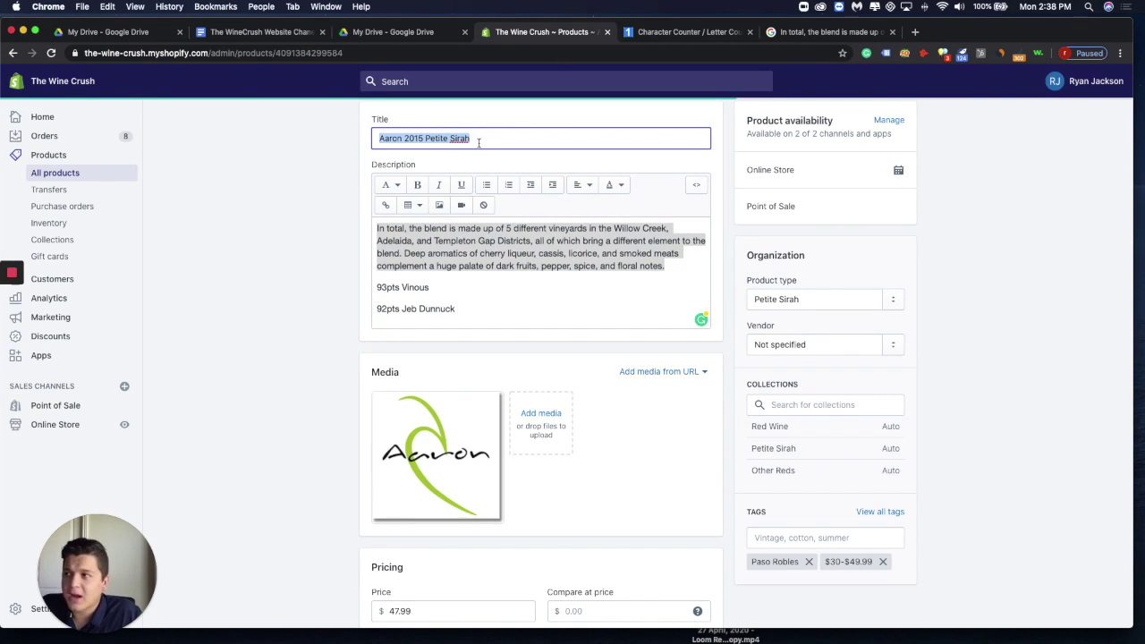
pyautogui.click(915, 33)
pyautogui.press('super+v')
pyautogui.press('Return')
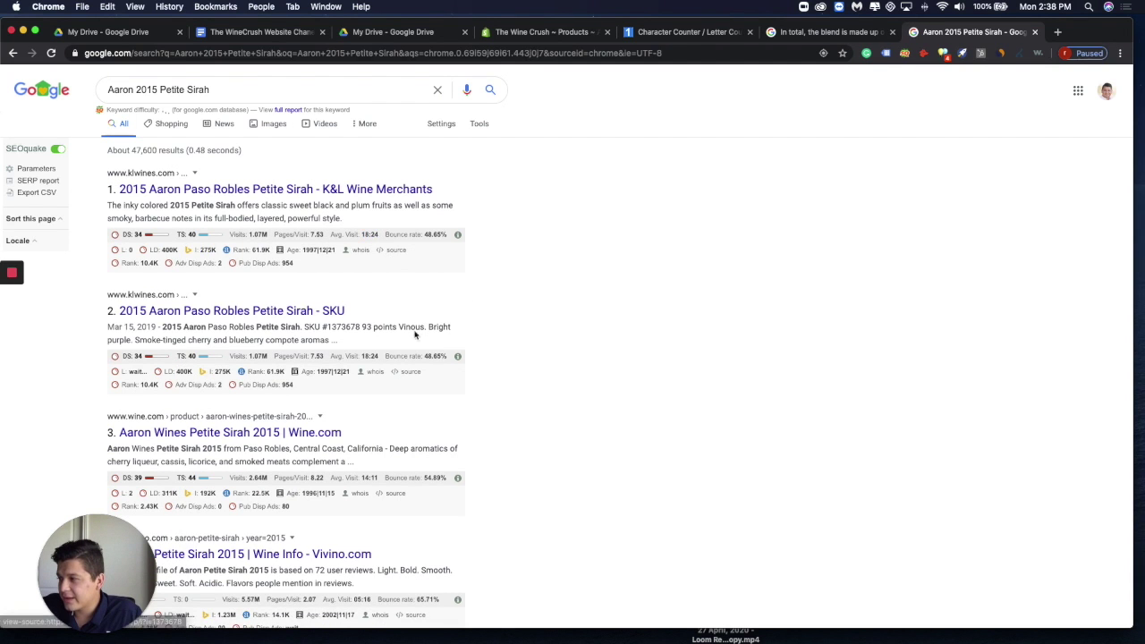
pyautogui.scroll(-2, 402, 304)
pyautogui.scroll(-3, 415, 335)
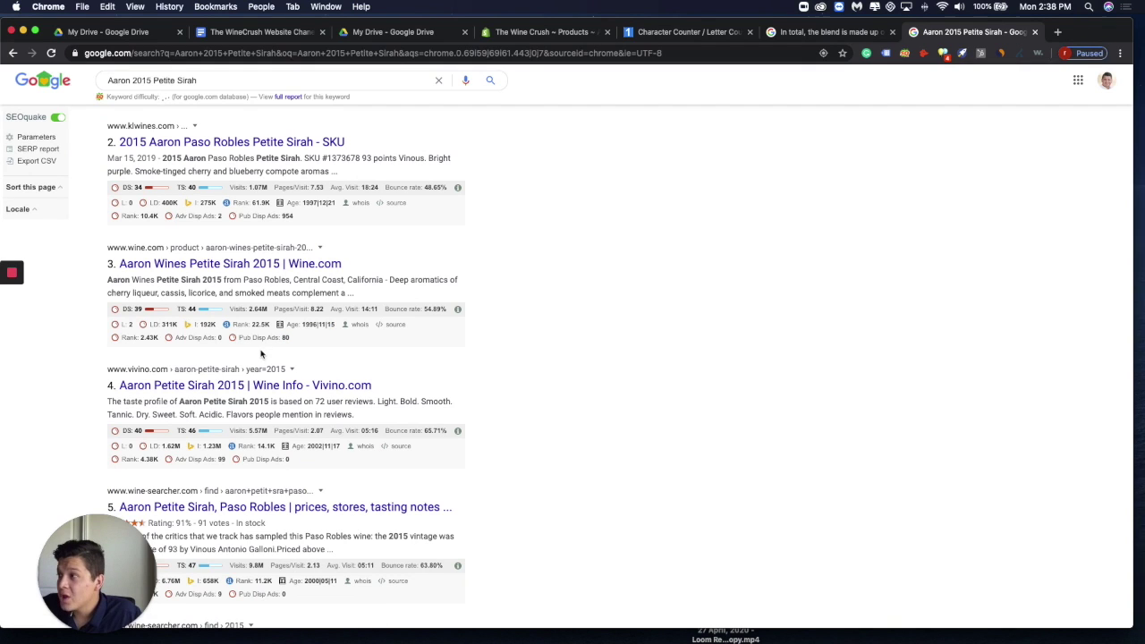
pyautogui.scroll(-1, 262, 354)
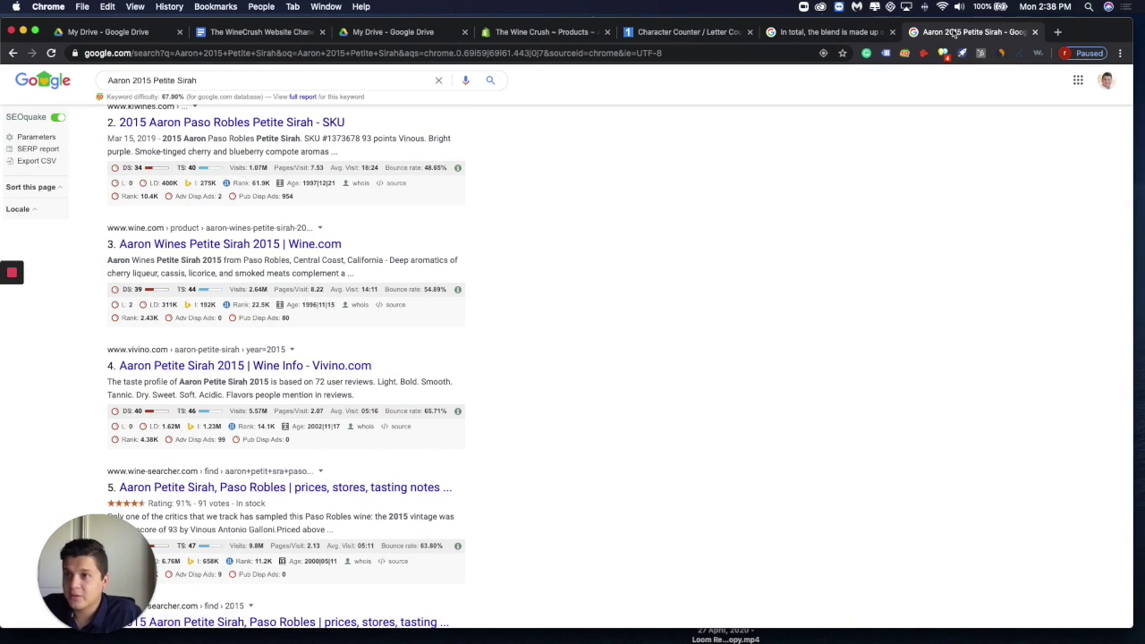
# Step: Back on the Shopify product page, reword the start of the description to "The Aaron 2015 Petite Sirah, in total,"
pyautogui.click(548, 32)
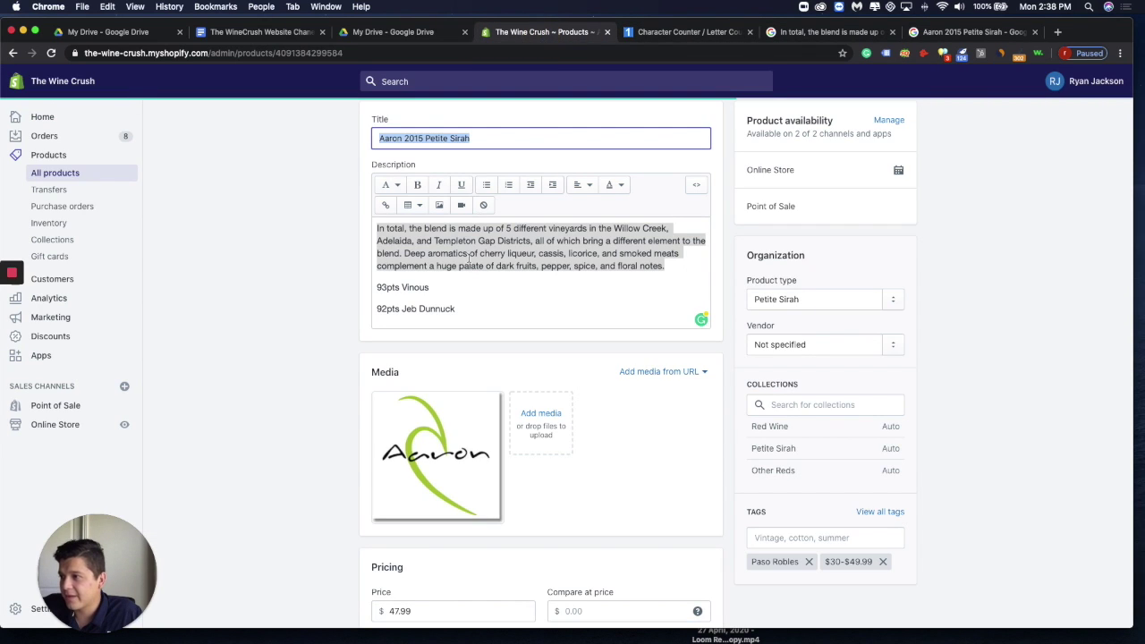
pyautogui.click(553, 261)
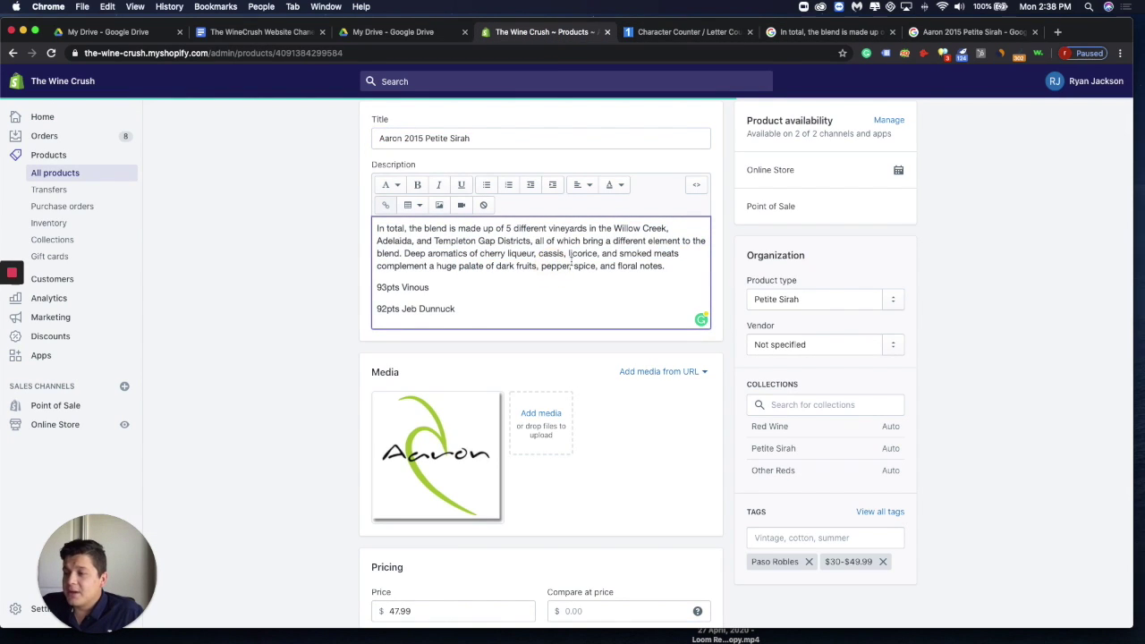
pyautogui.tripleClick(526, 253)
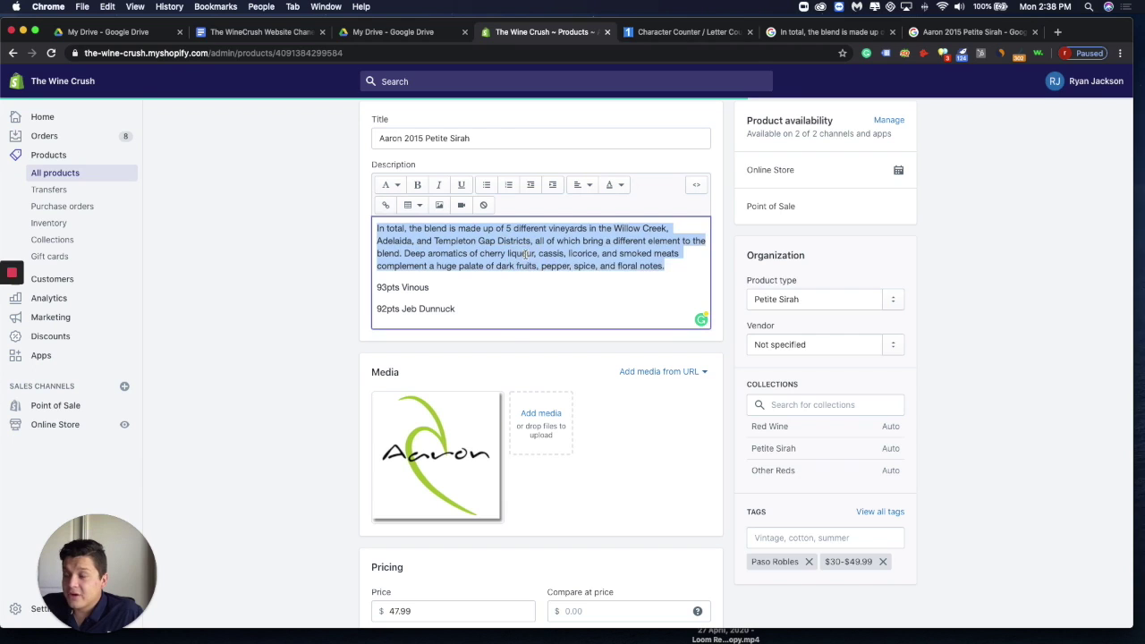
pyautogui.click(441, 243)
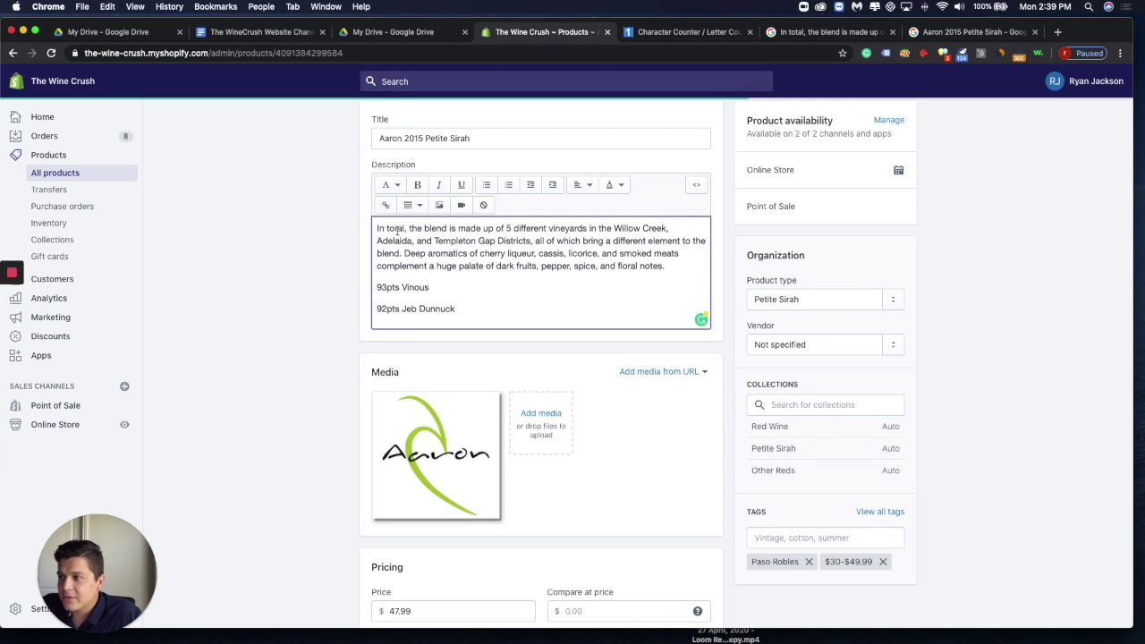
pyautogui.click(377, 229)
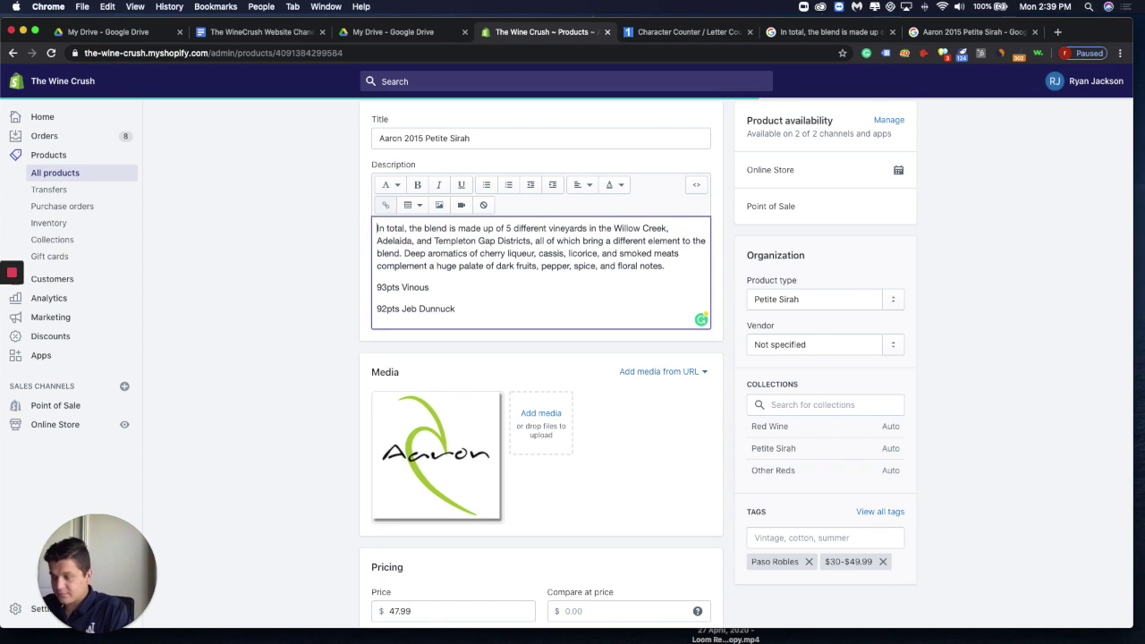
pyautogui.write('The Aa')
pyautogui.press('Delete')
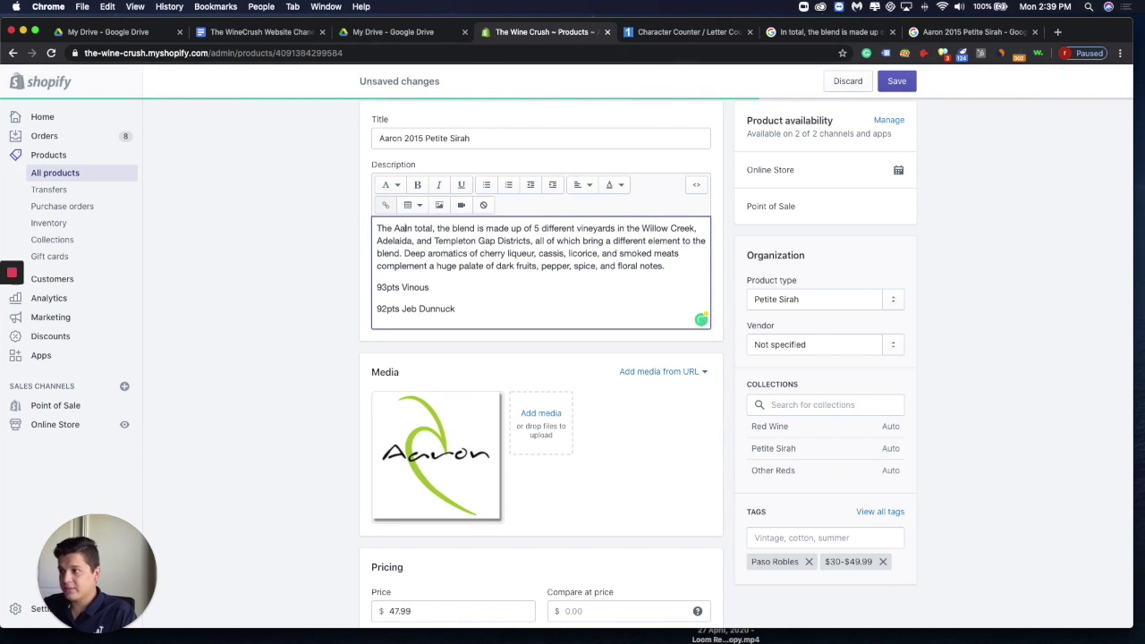
pyautogui.write('ron 2015 Petite Sirah,')
pyautogui.press('Delete')
pyautogui.write('i')
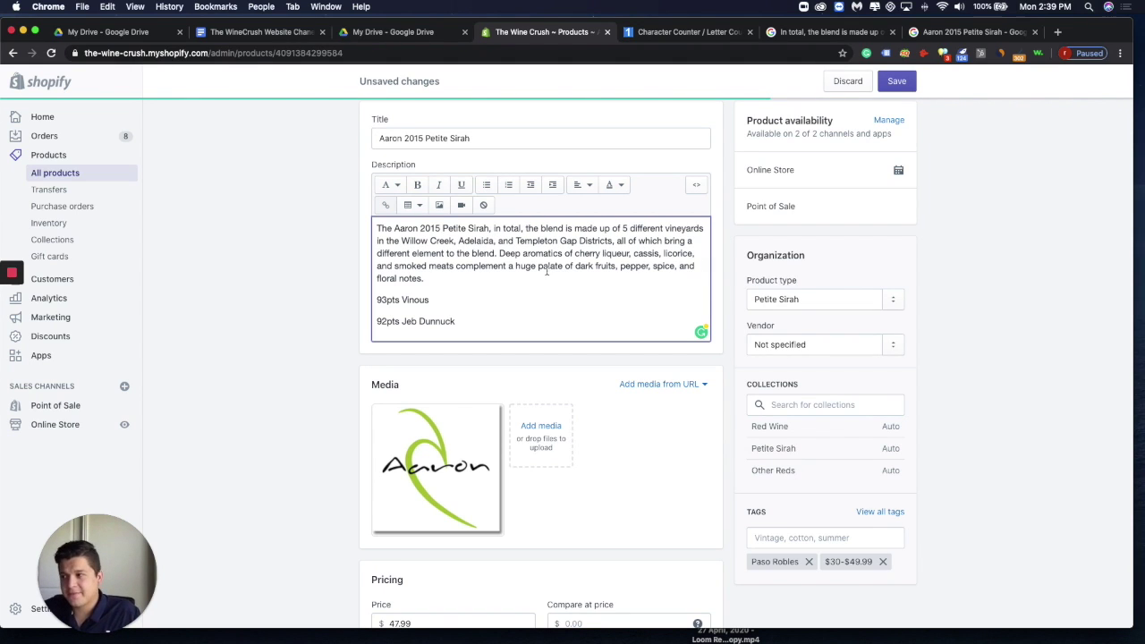
# Step: Review the full edited description and its mention of the product name
pyautogui.moveTo(481, 322); pyautogui.dragTo(358, 224)
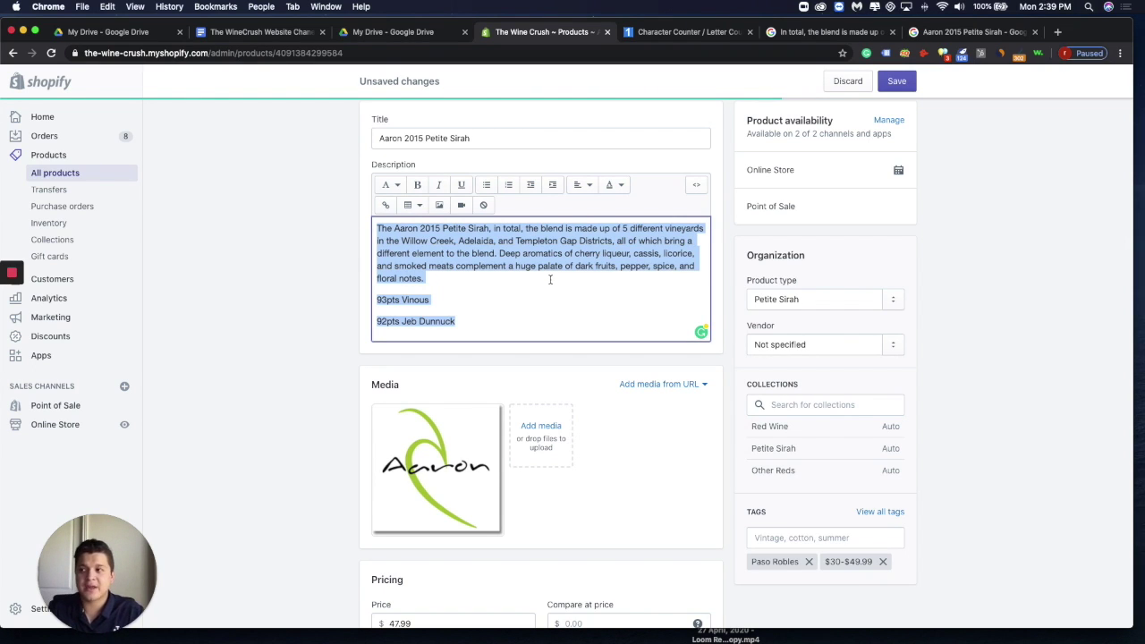
pyautogui.click(528, 297)
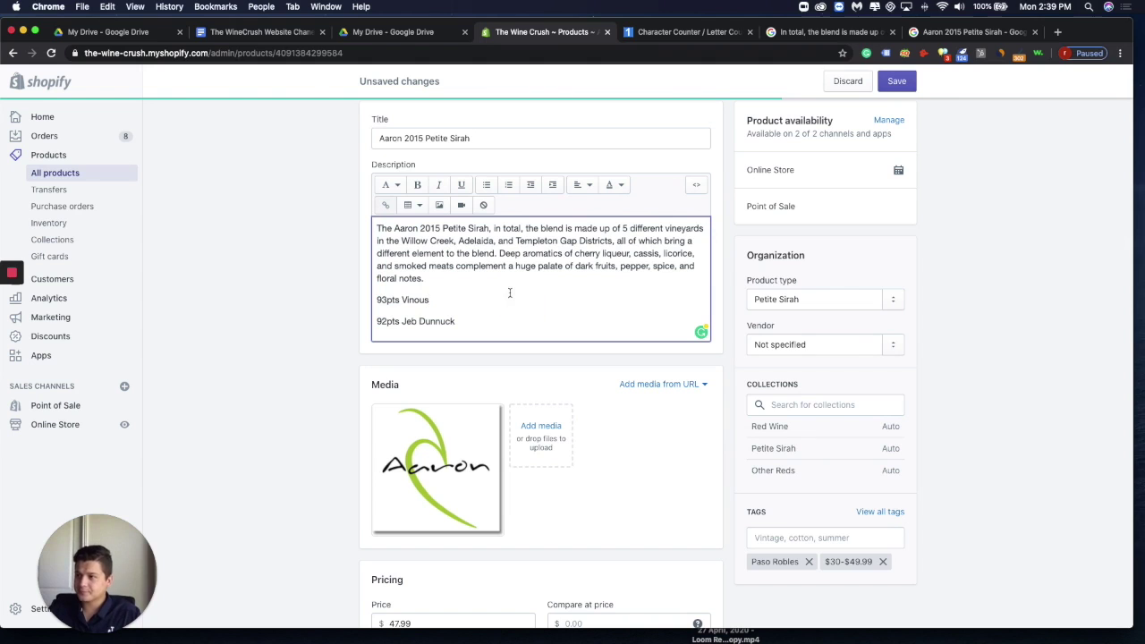
pyautogui.scroll(-1, 509, 296)
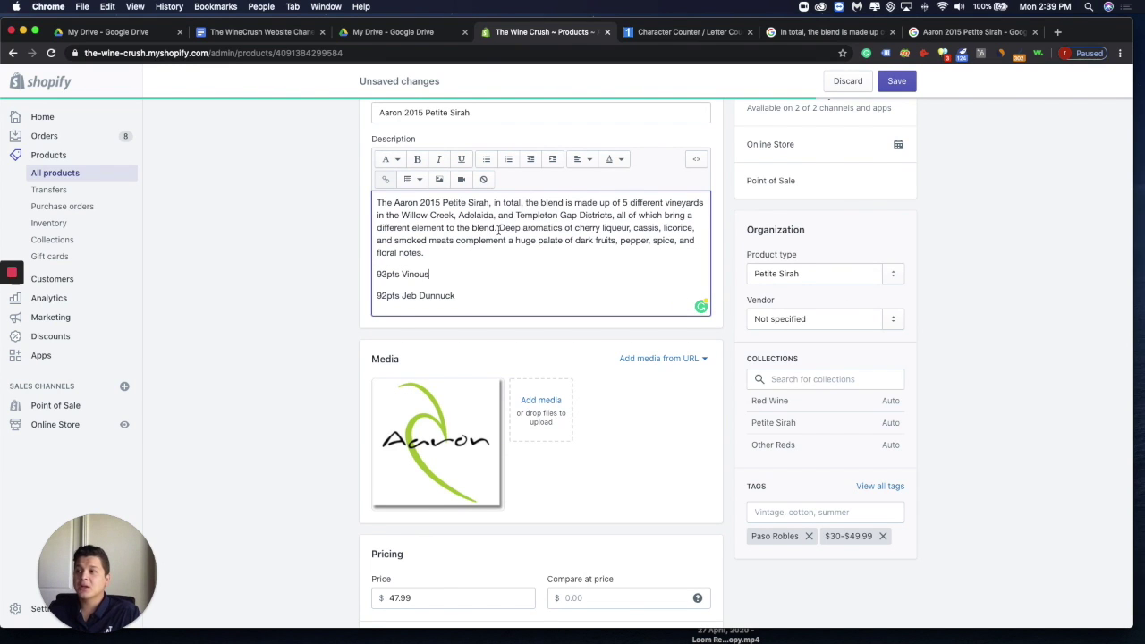
pyautogui.scroll(-1, 498, 230)
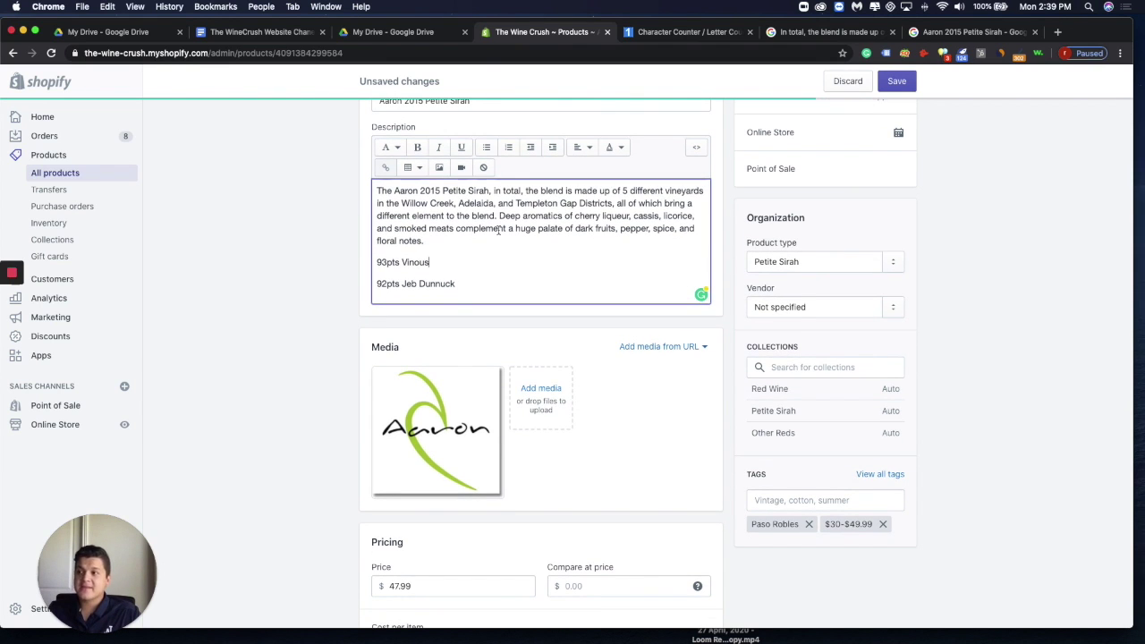
pyautogui.scroll(5, 498, 229)
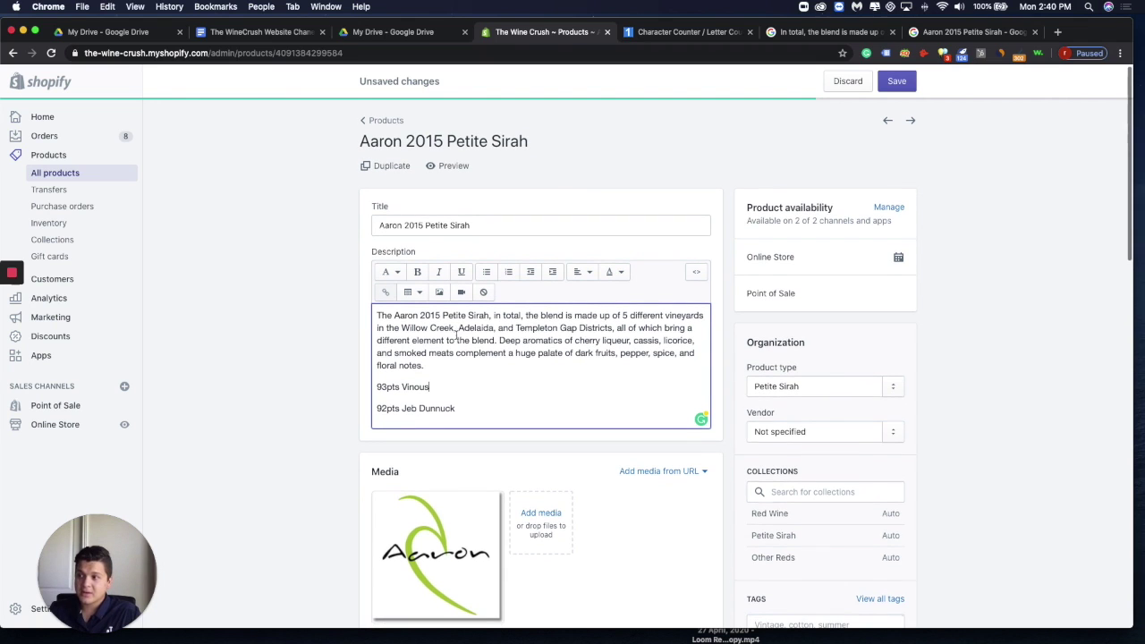
pyautogui.scroll(-1, 474, 308)
pyautogui.doubleClick(476, 315)
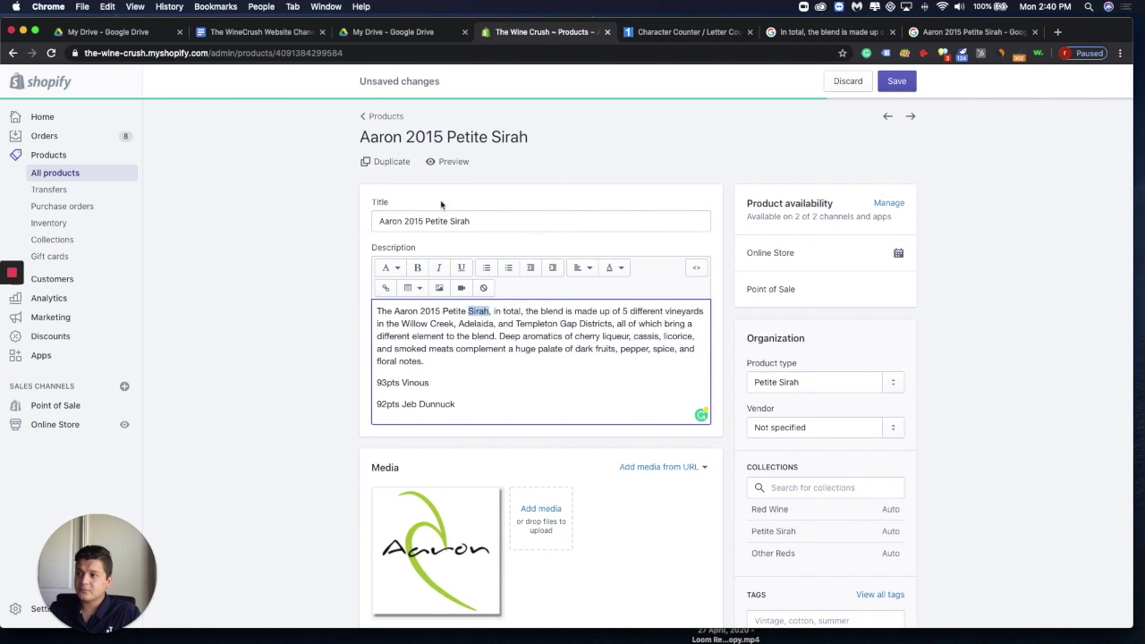
# Step: Examine the meta description in the product's search engine listing preview
pyautogui.scroll(1, 446, 205)
pyautogui.scroll(-3, 564, 277)
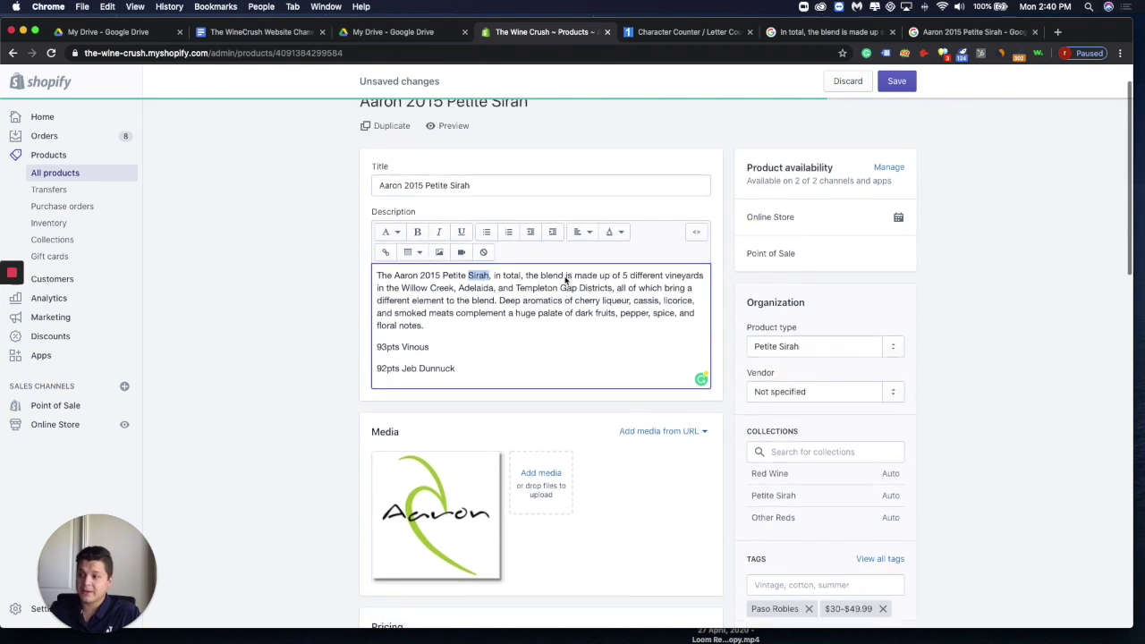
pyautogui.scroll(-2, 565, 277)
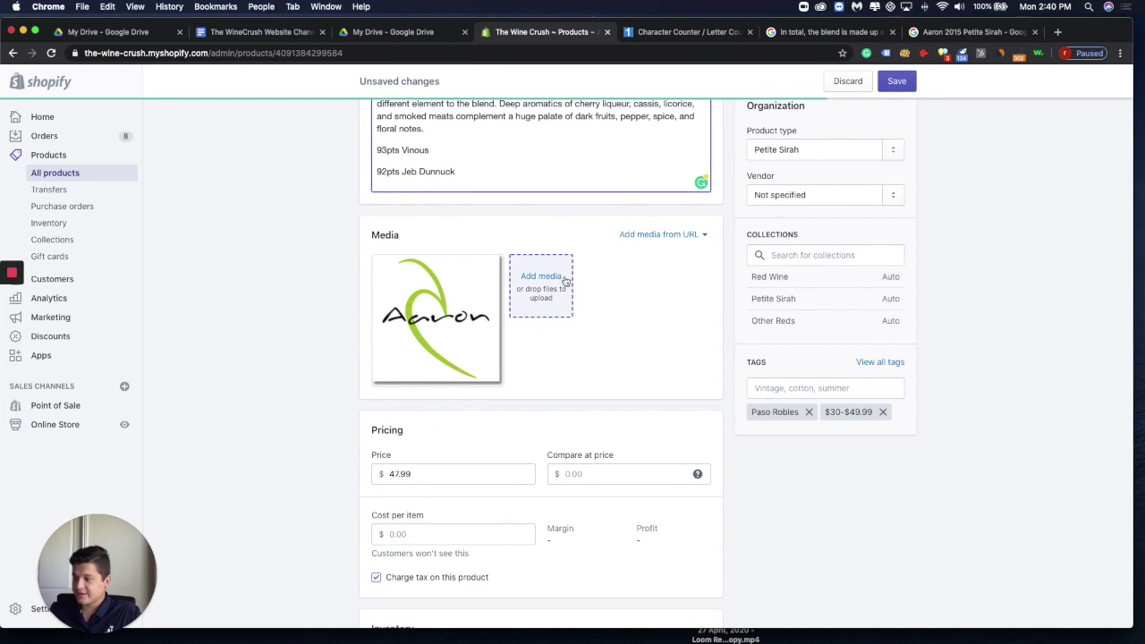
pyautogui.scroll(-15, 565, 280)
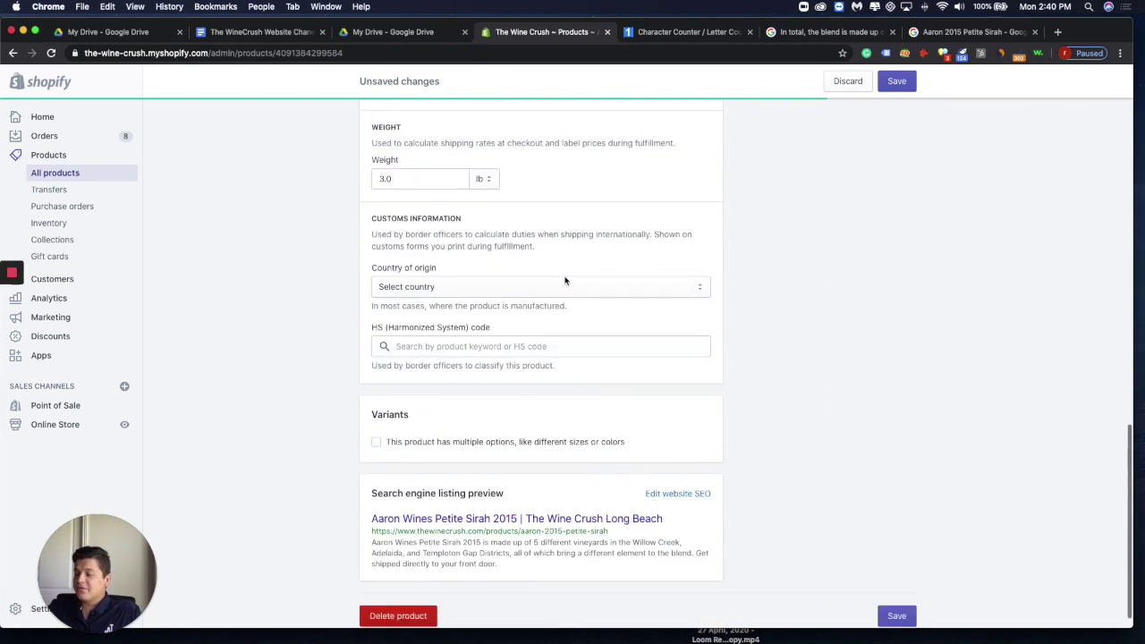
pyautogui.scroll(-2, 564, 280)
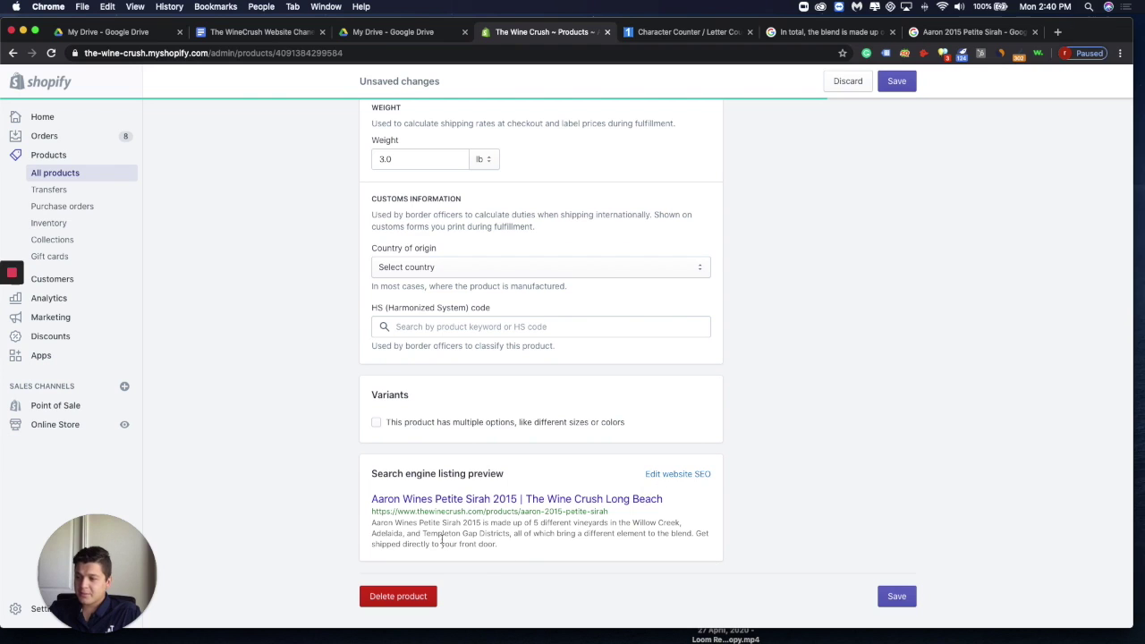
pyautogui.tripleClick(463, 546)
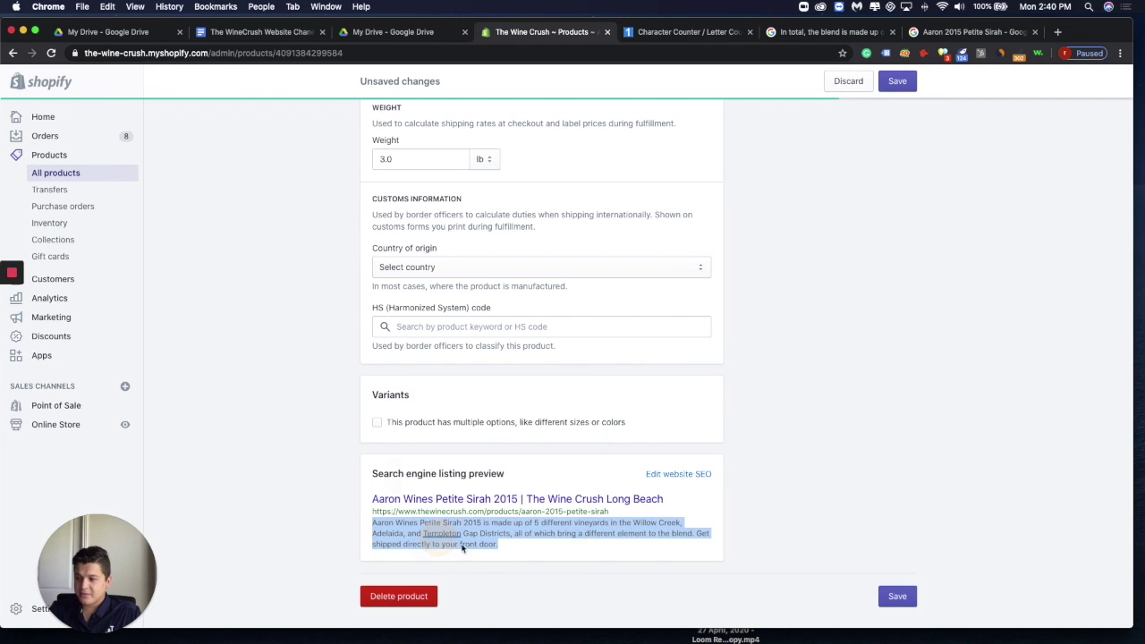
# Step: Check the wine name that opens the meta description in the search engine listing preview
pyautogui.click(554, 562)
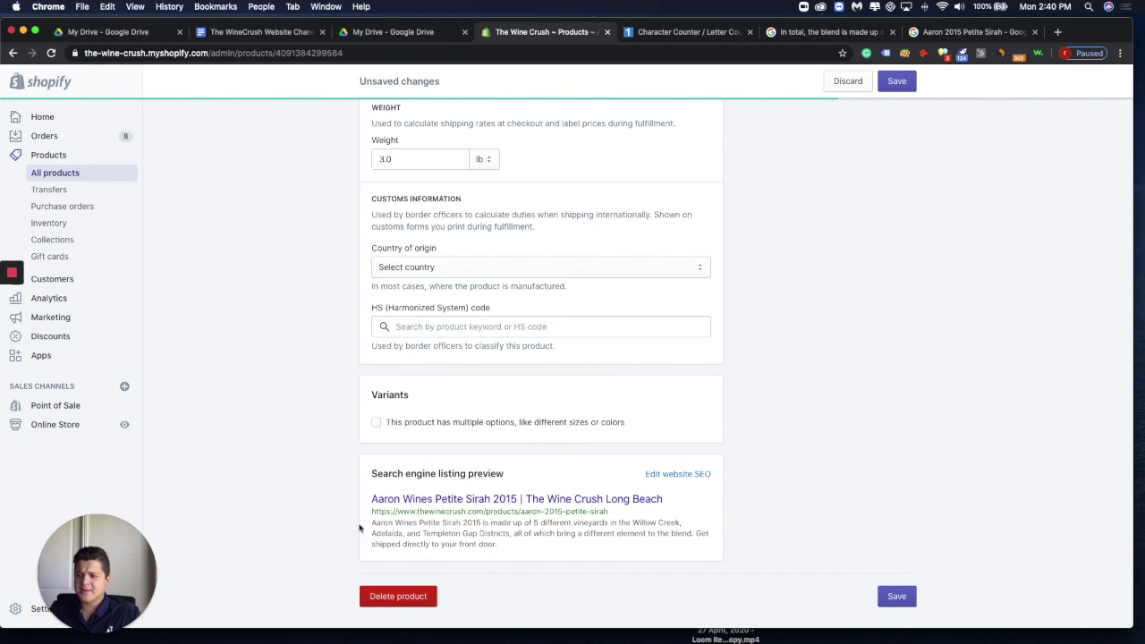
pyautogui.moveTo(371, 523); pyautogui.dragTo(484, 522)
pyautogui.click(568, 558)
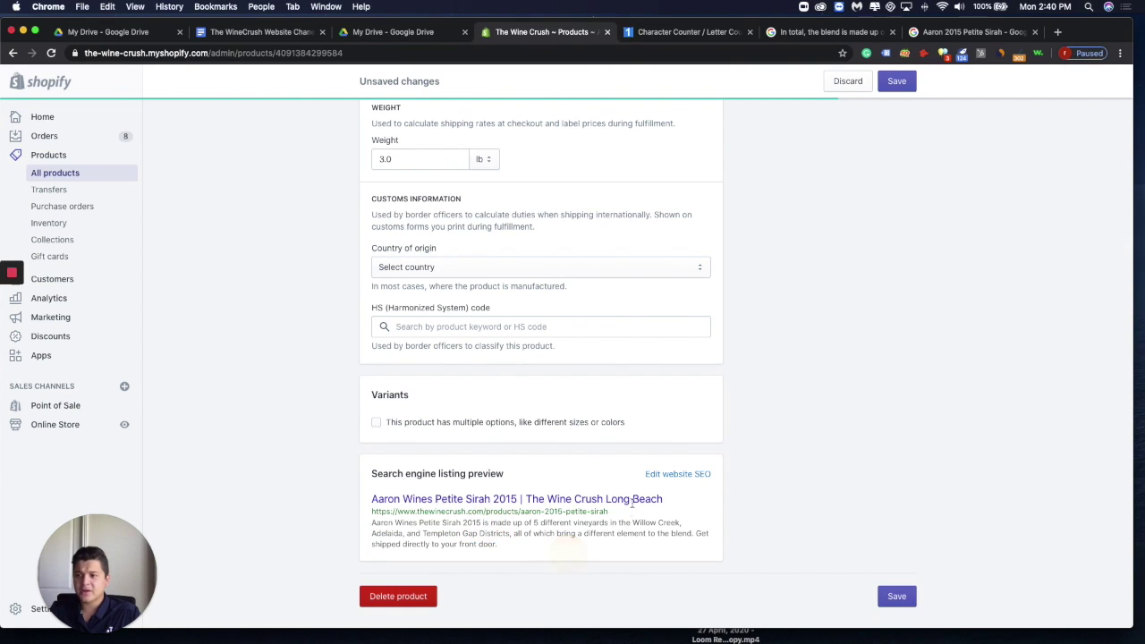
# Step: Open the website SEO fields for editing and examine the wine name, store name and location in the page title
pyautogui.click(678, 474)
pyautogui.scroll(-4, 666, 491)
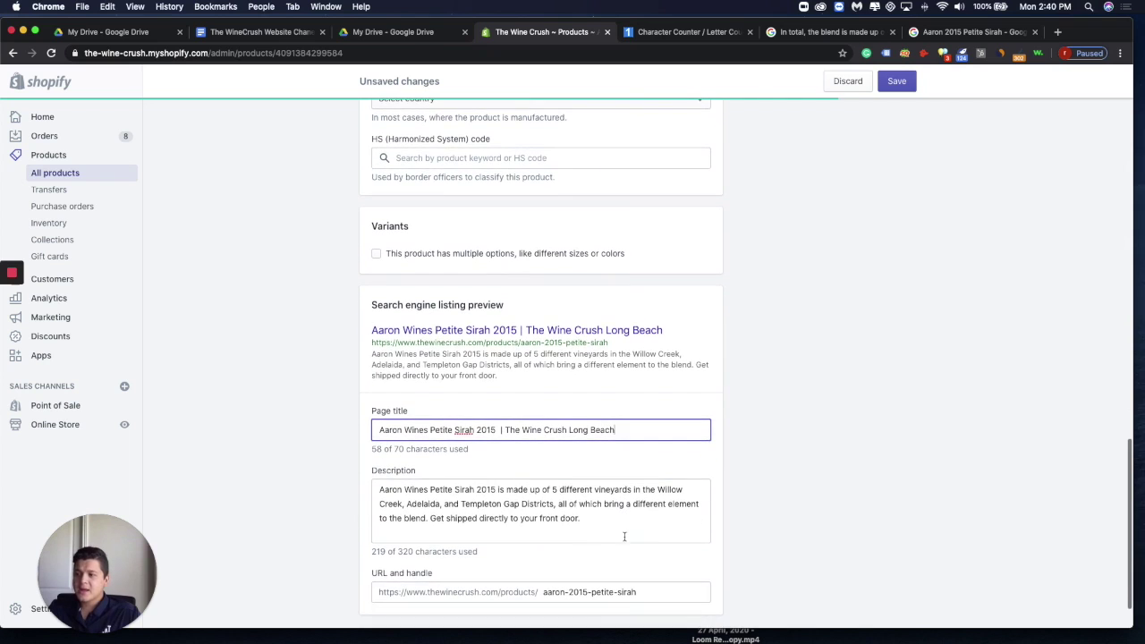
pyautogui.moveTo(499, 431); pyautogui.dragTo(340, 429)
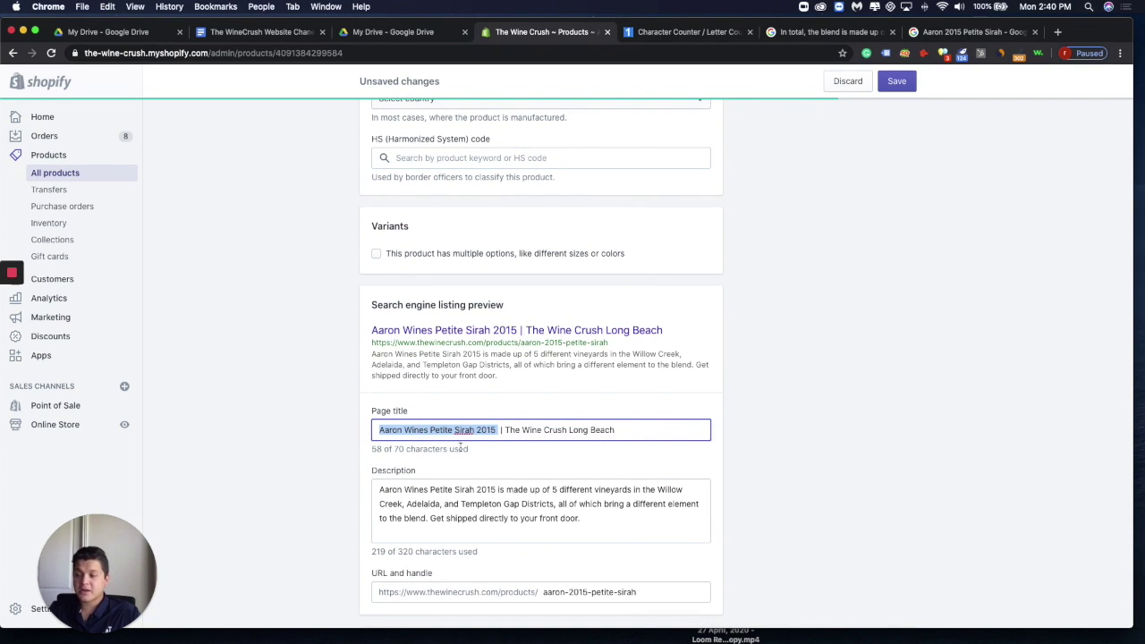
pyautogui.moveTo(506, 431); pyautogui.dragTo(635, 430)
pyautogui.click(603, 465)
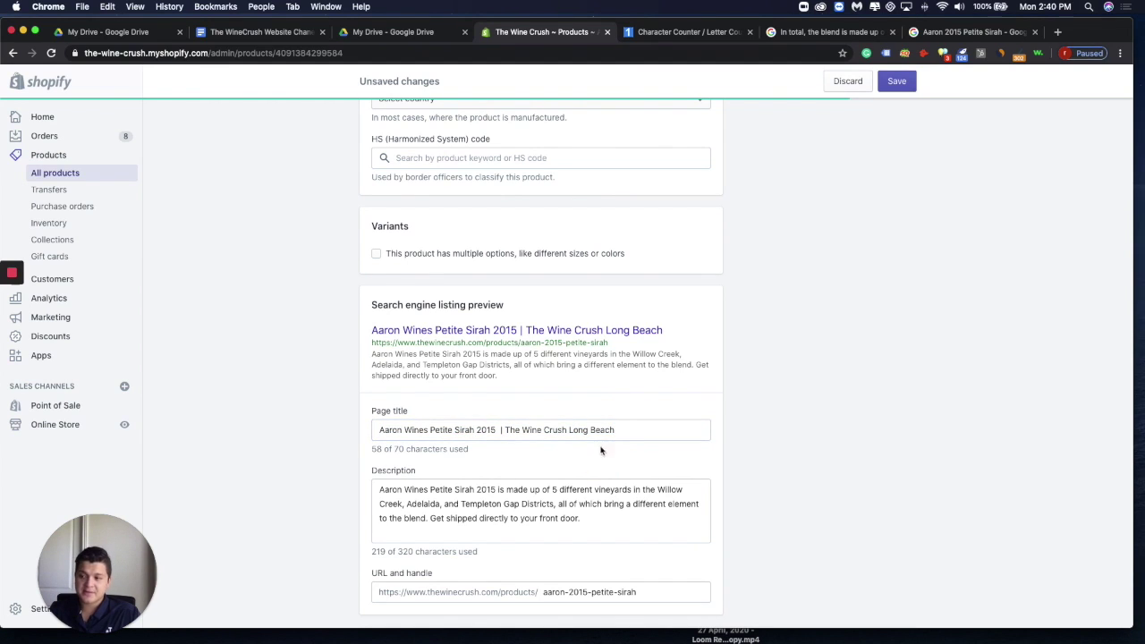
pyautogui.moveTo(569, 430); pyautogui.dragTo(615, 433)
pyautogui.click(619, 455)
# Step: Copy the entire meta description text from the website SEO fields
pyautogui.scroll(-2, 616, 466)
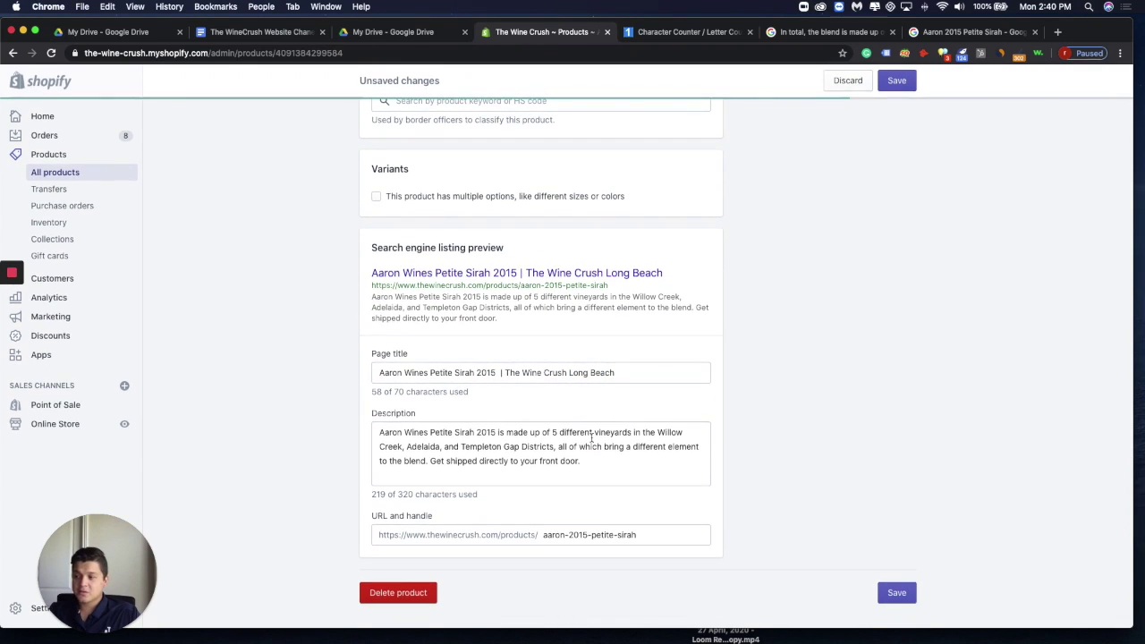
pyautogui.tripleClick(484, 440)
pyautogui.press('super+c')
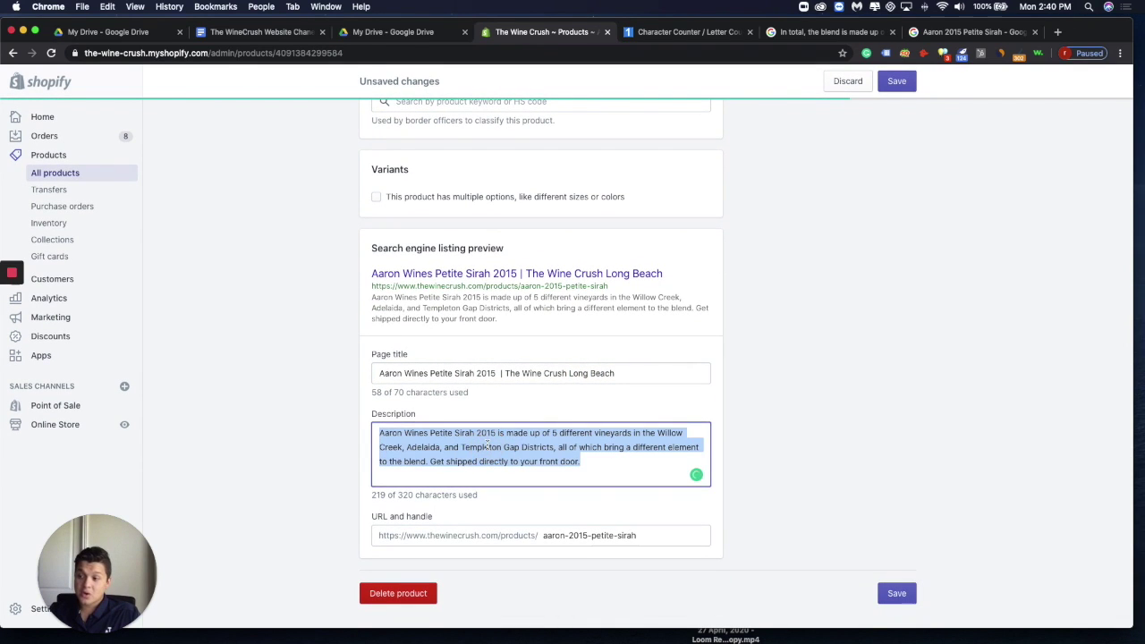
# Step: Compare the product description's first paragraph with the meta description in the search engine listing
pyautogui.scroll(15, 487, 444)
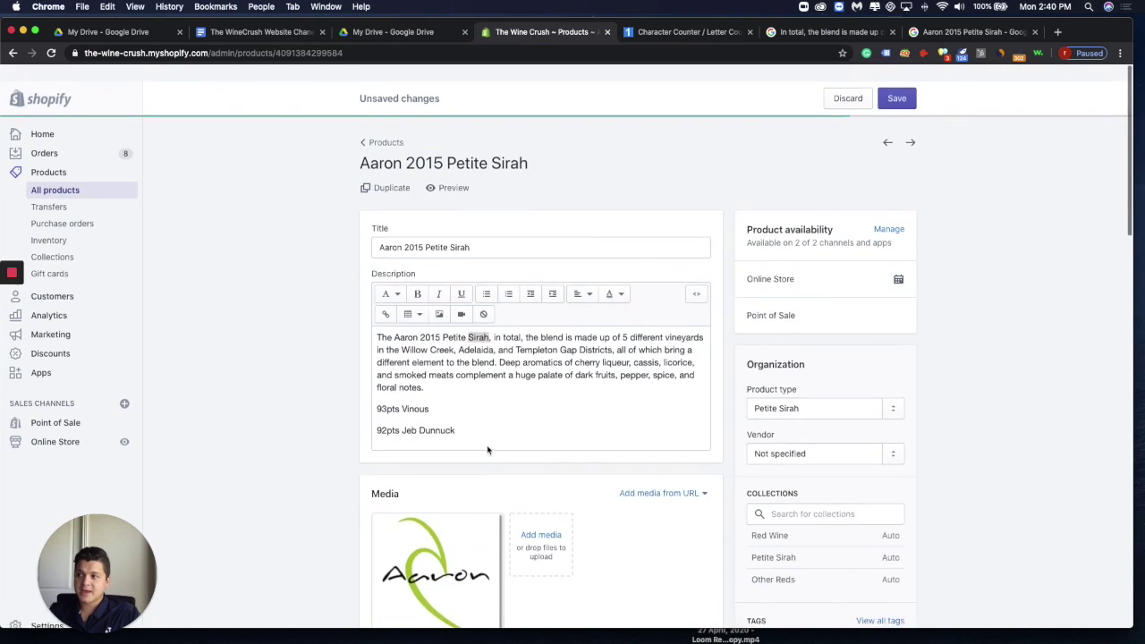
pyautogui.tripleClick(435, 340)
pyautogui.scroll(-10, 467, 389)
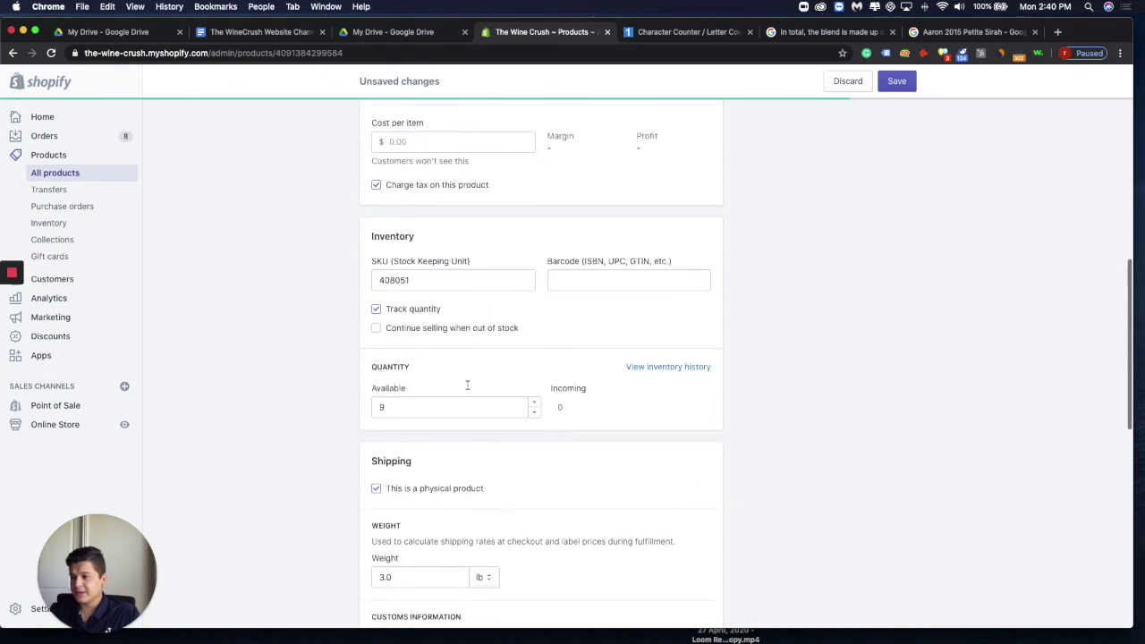
pyautogui.scroll(-10, 467, 388)
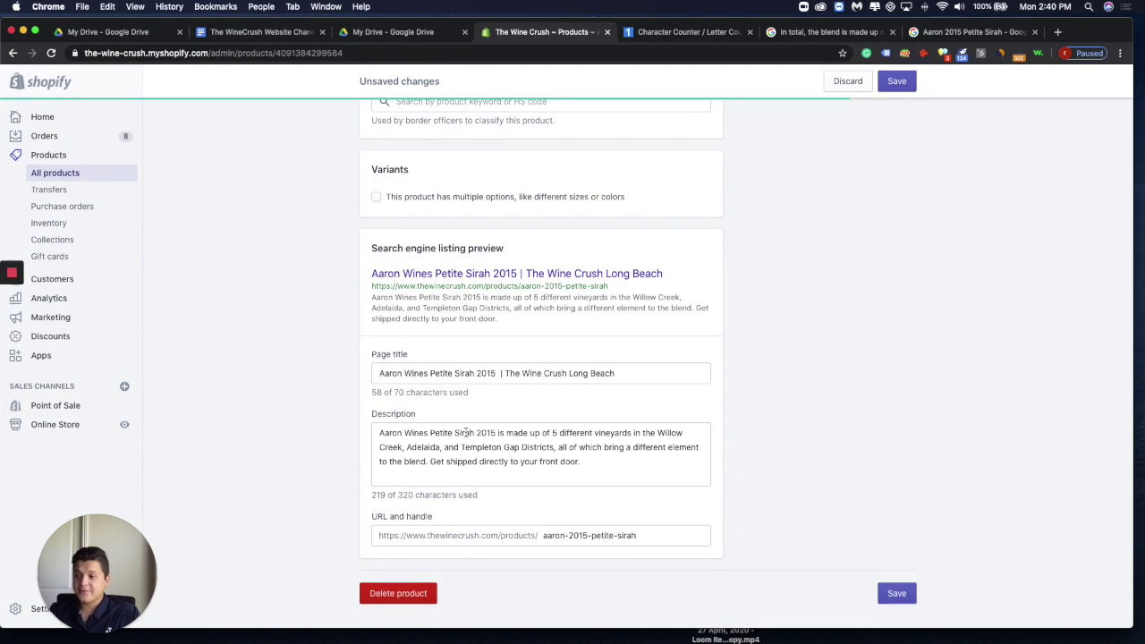
# Step: Switch to LetterCount.com and count the characters of the copied meta description
pyautogui.click(696, 29)
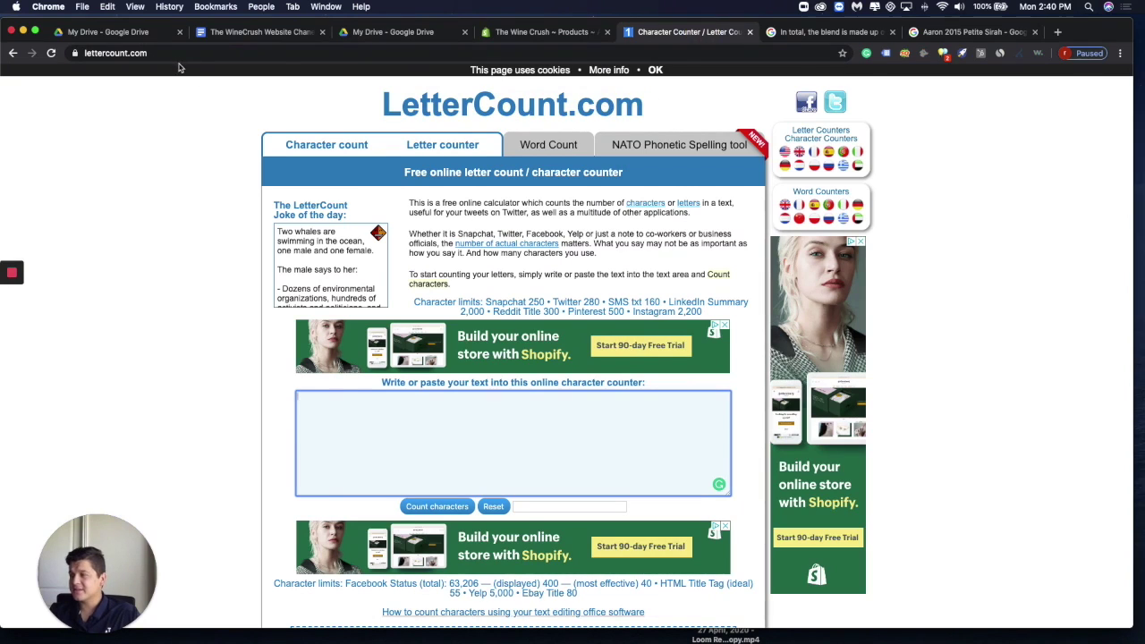
pyautogui.click(543, 417)
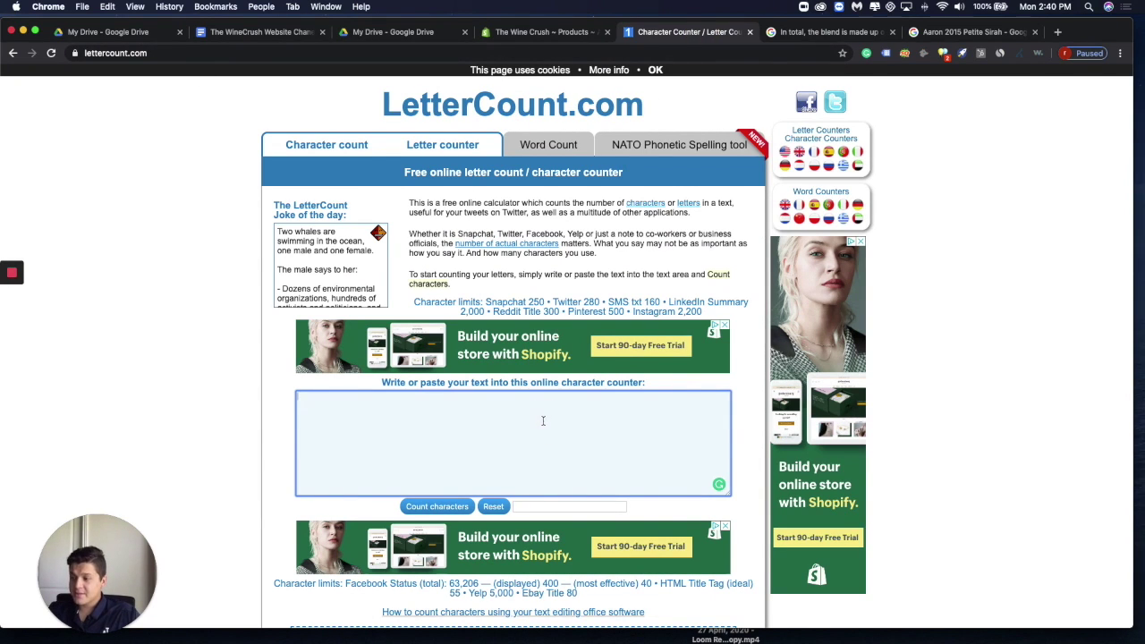
pyautogui.press('super+v')
pyautogui.click(443, 506)
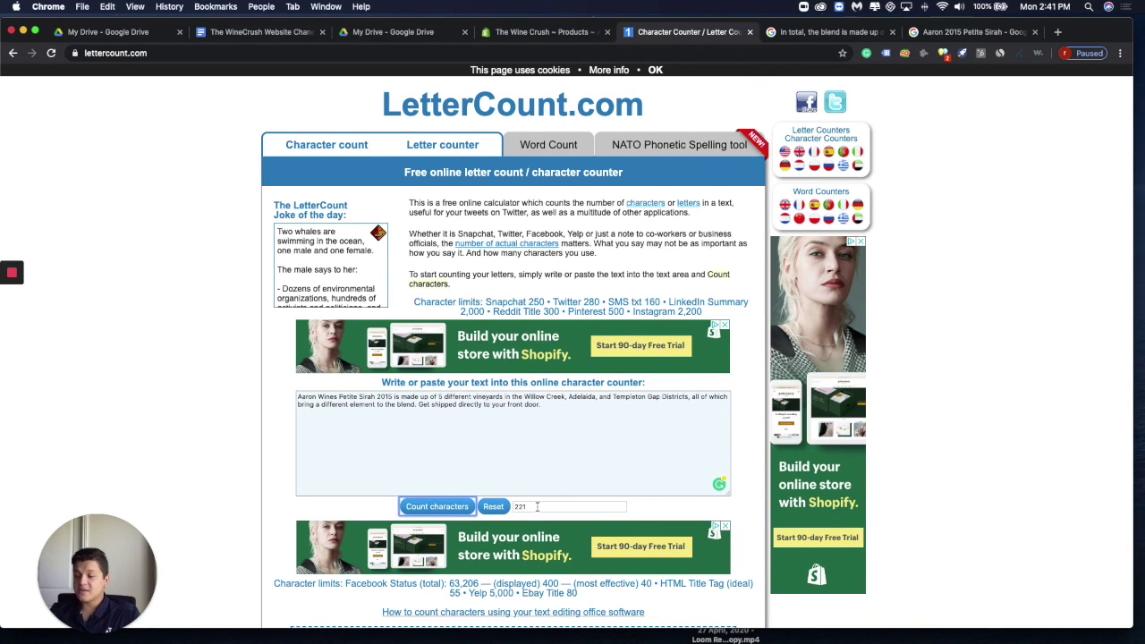
pyautogui.click(259, 31)
pyautogui.scroll(1, 478, 333)
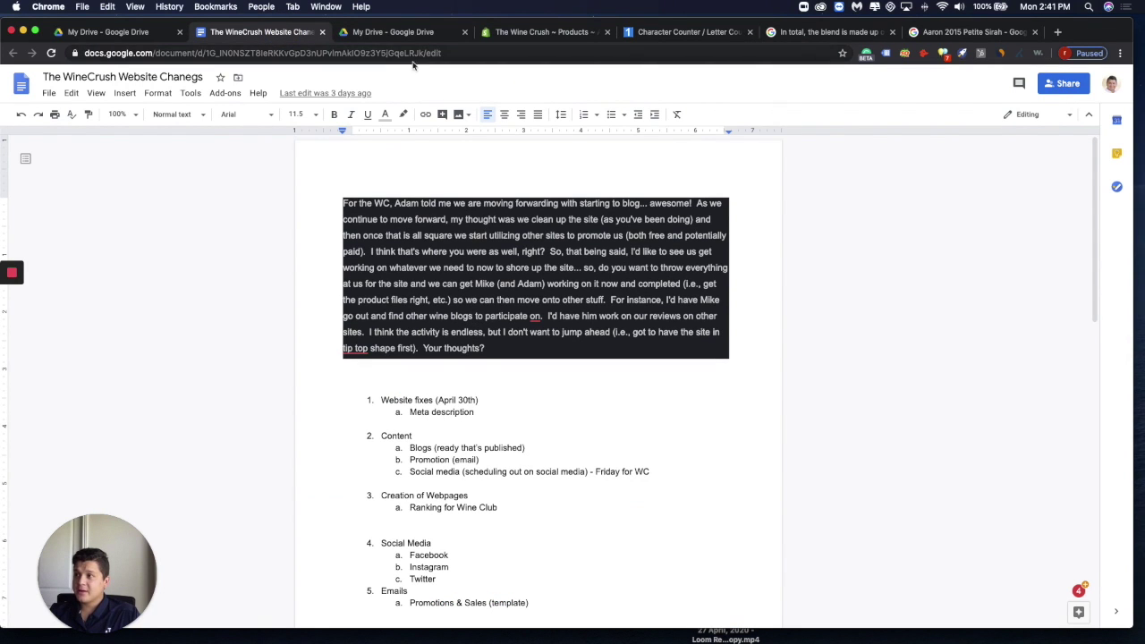
pyautogui.click(384, 34)
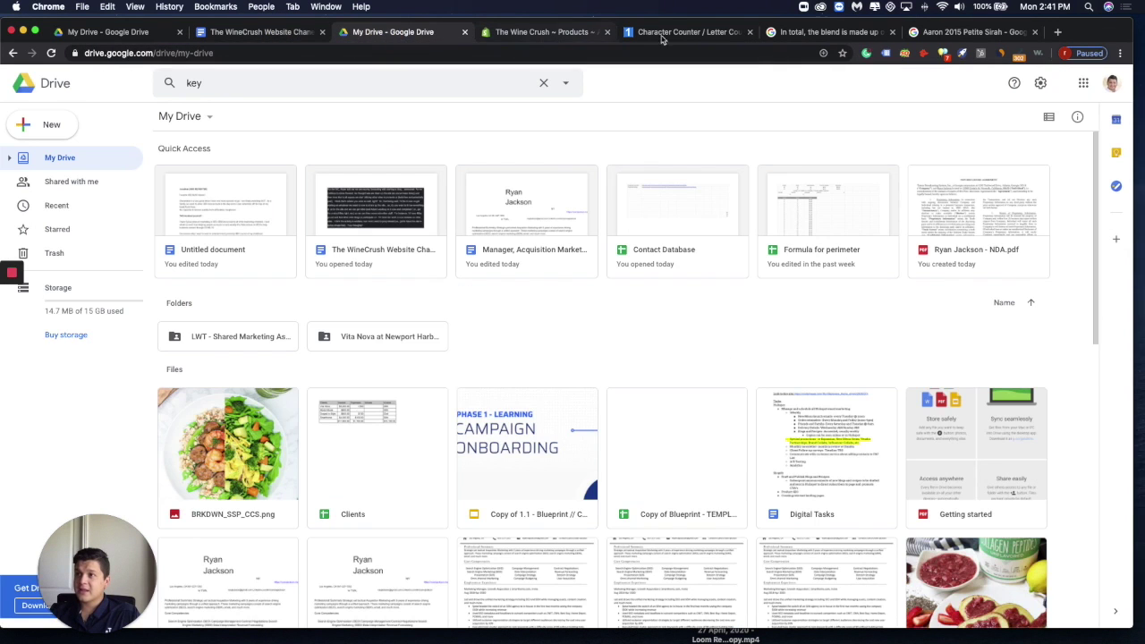
# Step: Back on the Shopify product page, copy the title "Aaron Wines Petite Sirah 2015 | The Wine Crush Long Beach" from the listing preview
pyautogui.click(553, 34)
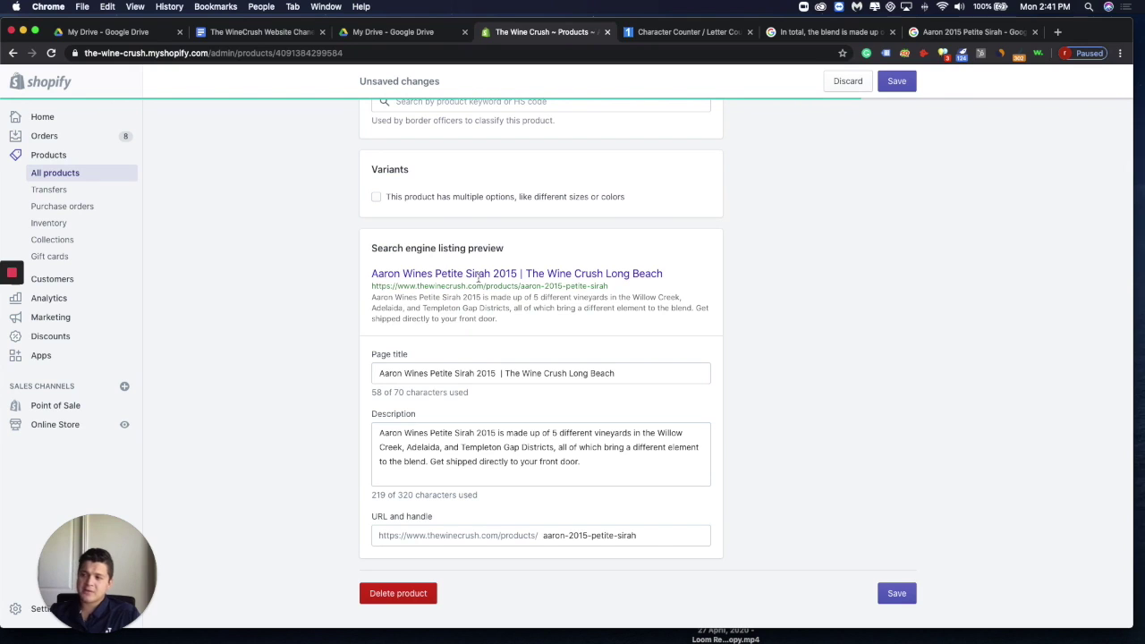
pyautogui.tripleClick(403, 275)
pyautogui.press('super+c')
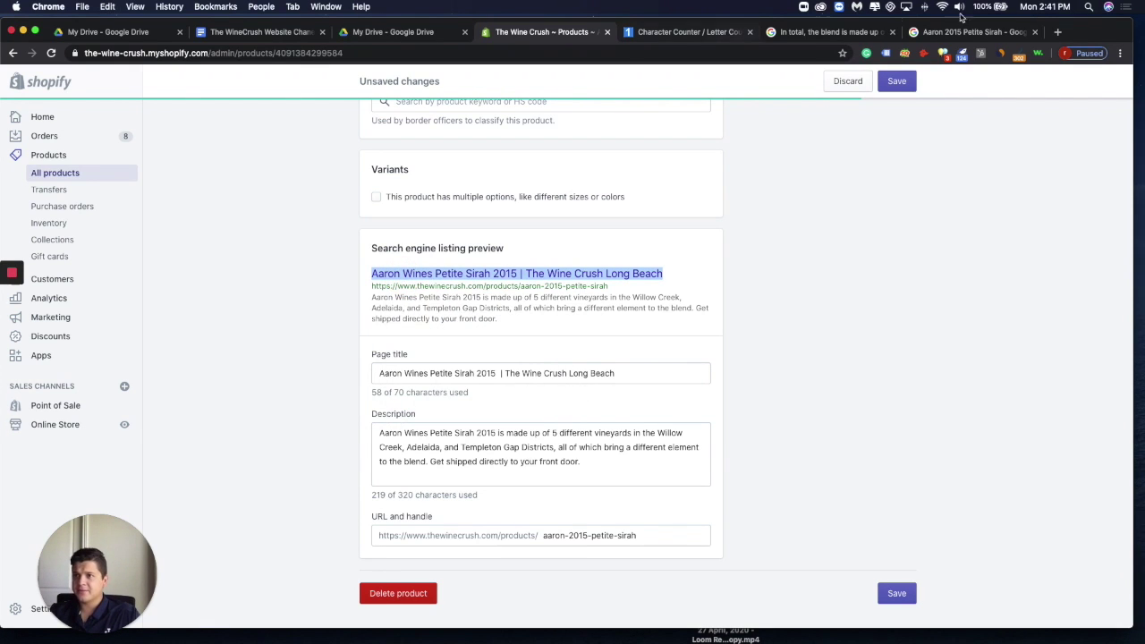
# Step: On LetterCount.com, replace the meta description with the copied listing title and count its characters
pyautogui.click(684, 33)
pyautogui.click(408, 403)
pyautogui.hotkey('ctrl', 'a')
pyautogui.moveTo(436, 407); pyautogui.dragTo(411, 480)
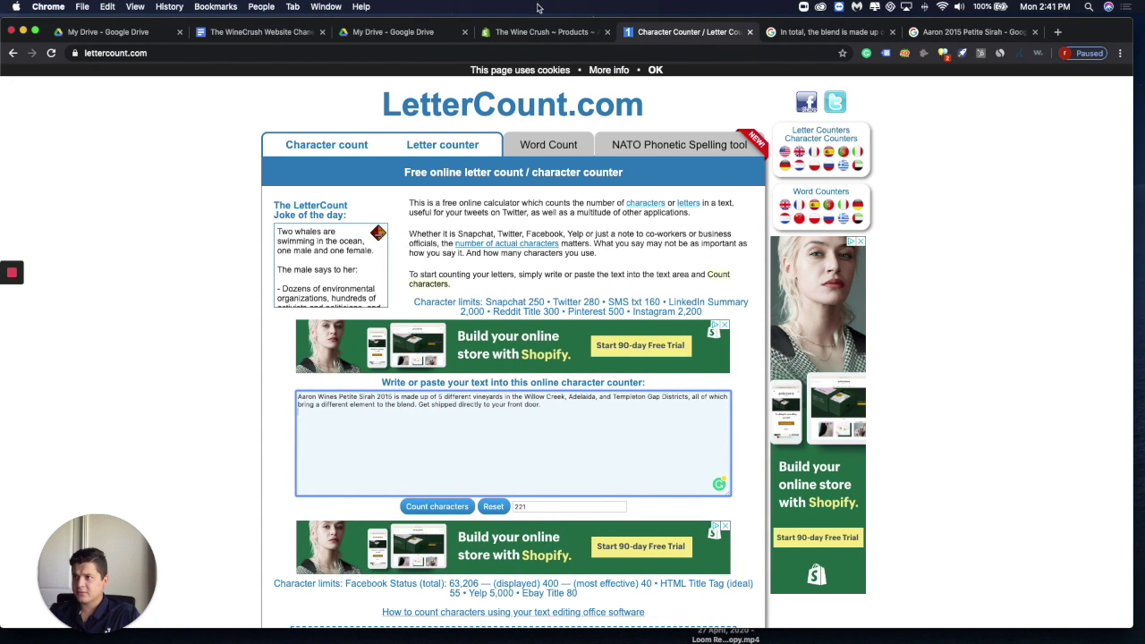
pyautogui.click(537, 33)
pyautogui.click(667, 32)
pyautogui.click(391, 394)
pyautogui.hotkey('ctrl', 'a')
pyautogui.press('super+v')
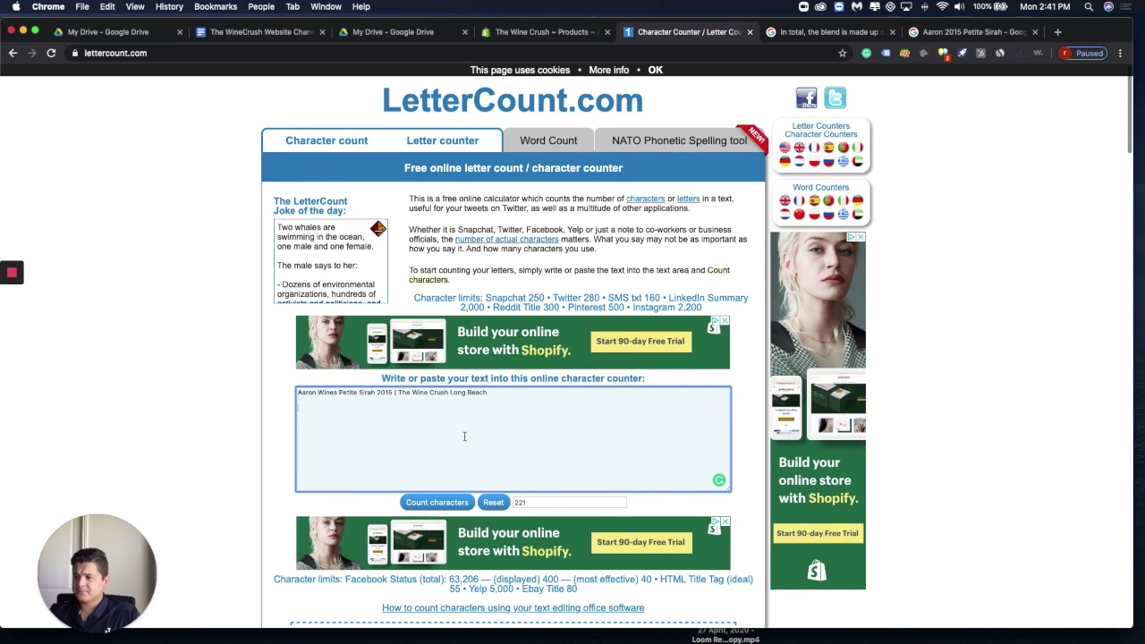
pyautogui.click(438, 502)
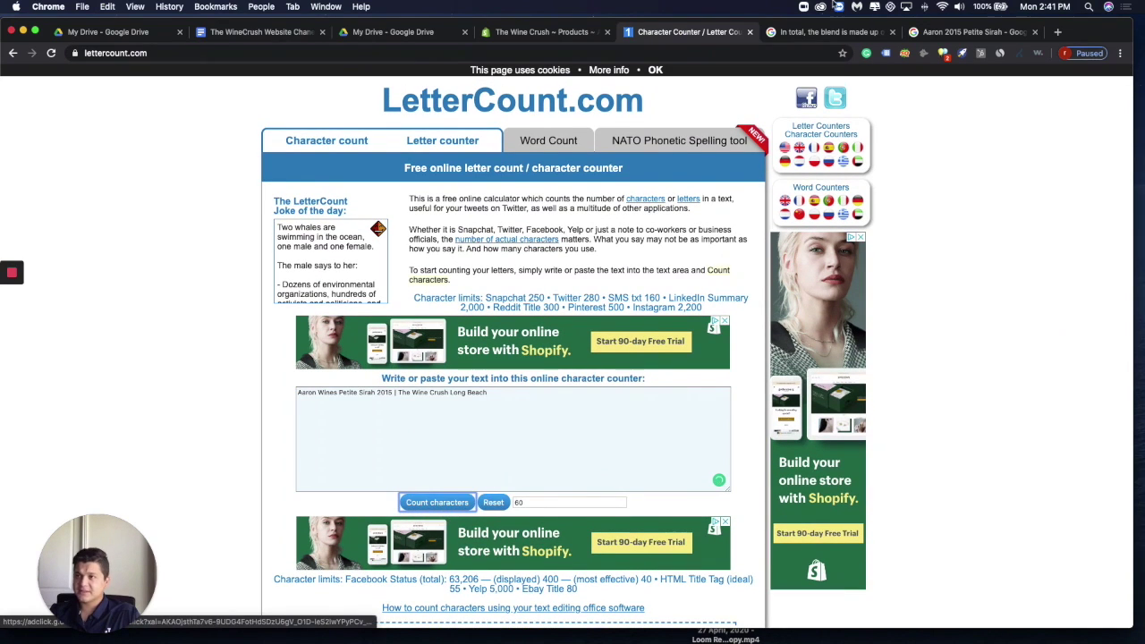
# Step: Return to the Shopify product page and examine the meta description, including its closing sentence "Get shipped directly to your front door."
pyautogui.click(534, 32)
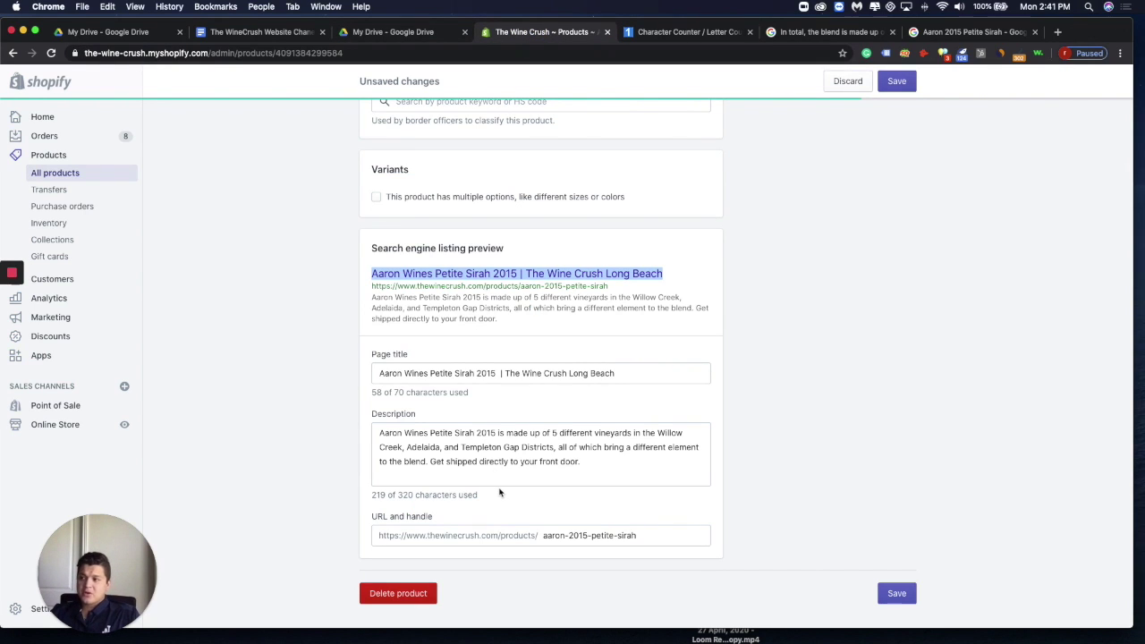
pyautogui.click(438, 439)
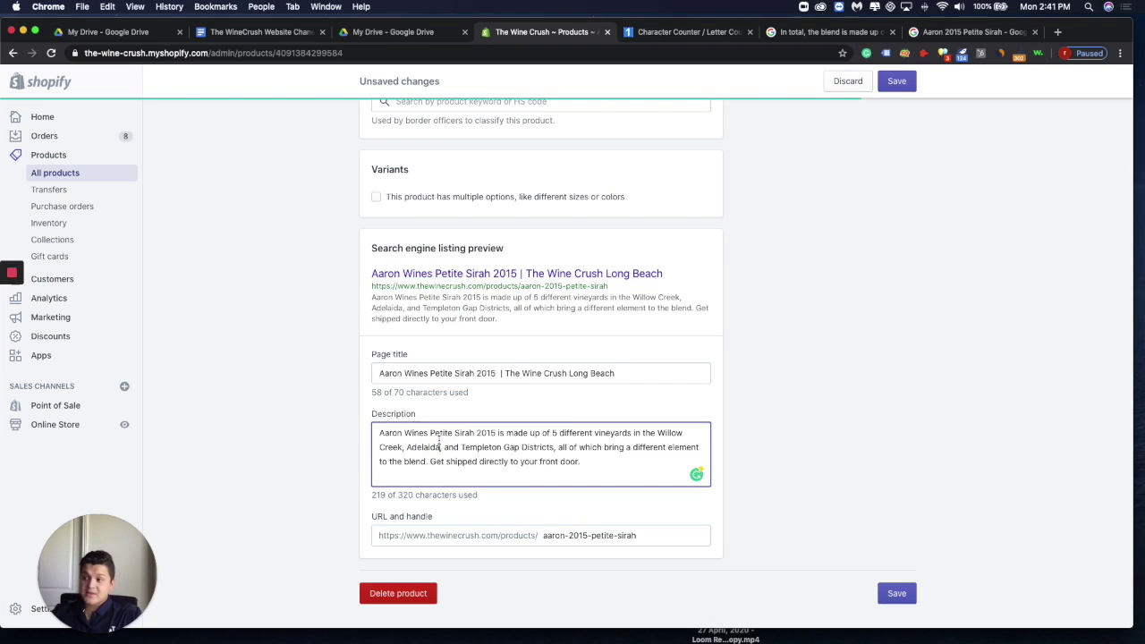
pyautogui.tripleClick(438, 439)
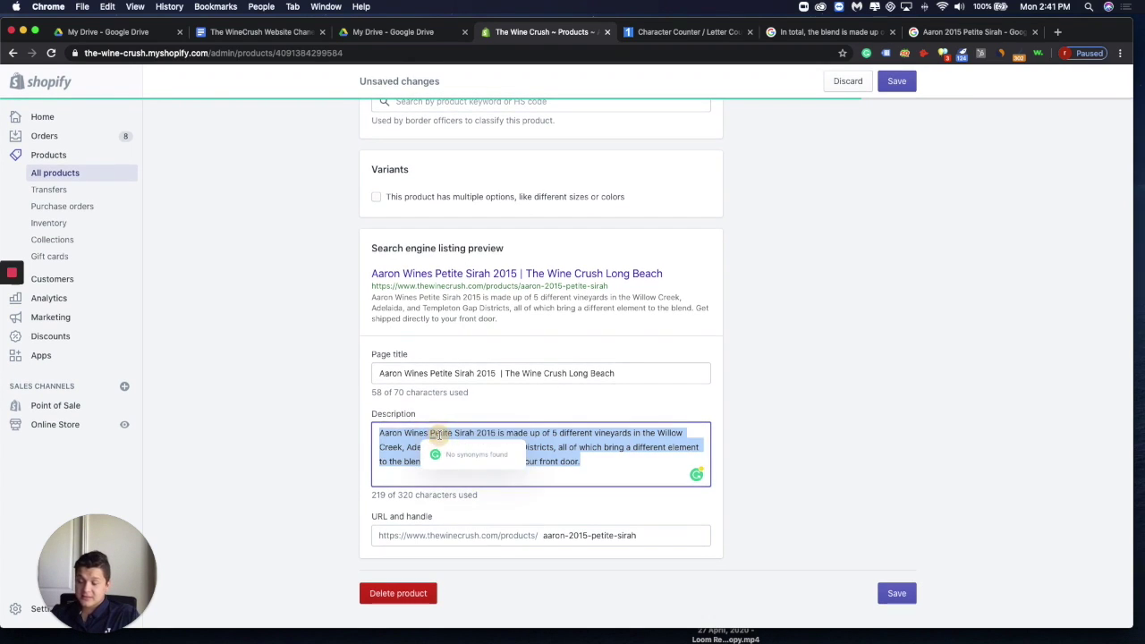
pyautogui.click(380, 433)
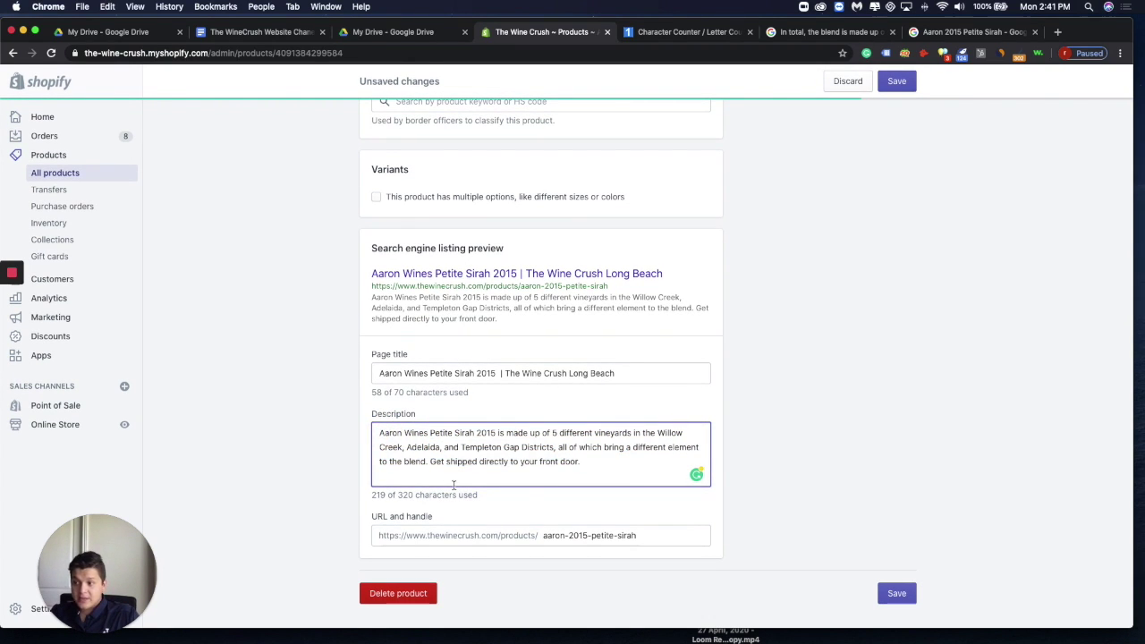
pyautogui.moveTo(430, 462); pyautogui.dragTo(614, 469)
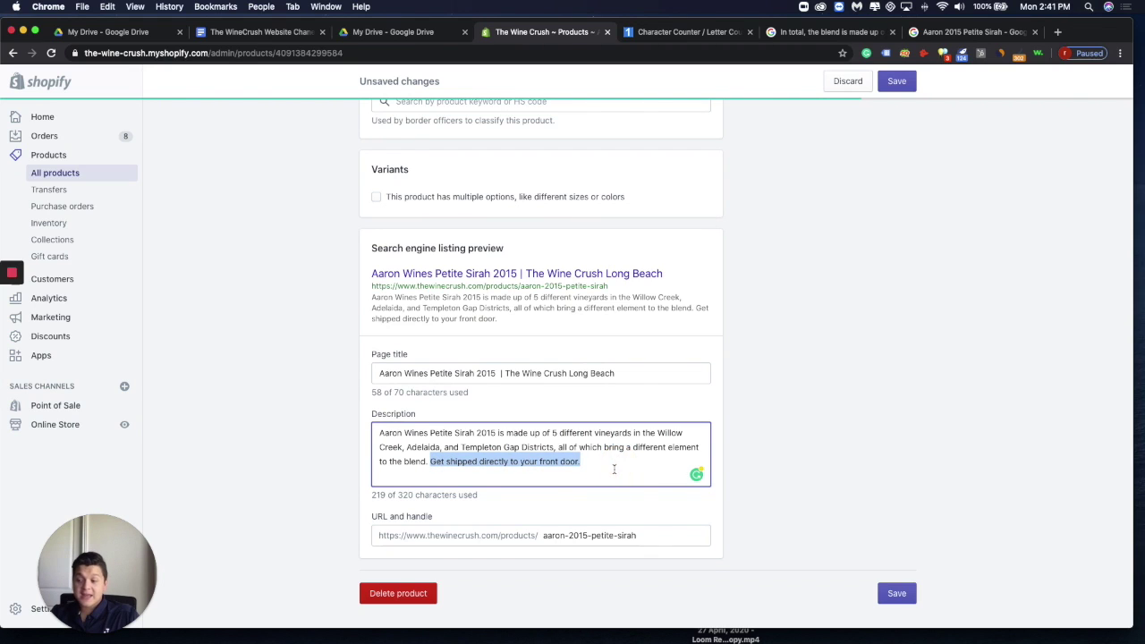
pyautogui.click(380, 438)
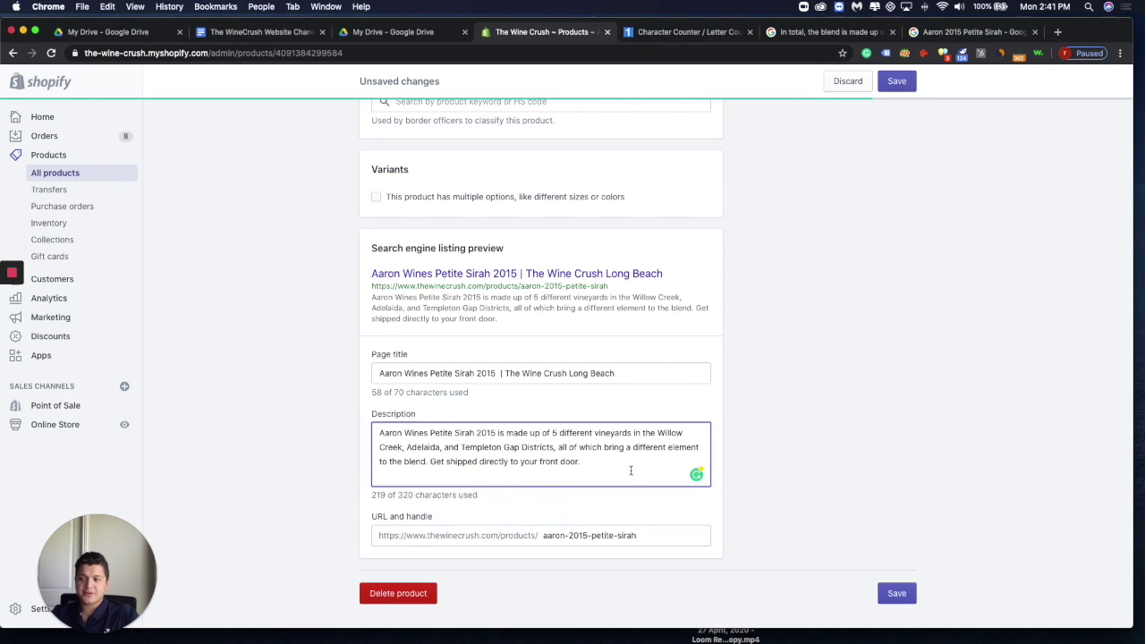
pyautogui.moveTo(586, 463); pyautogui.dragTo(340, 427)
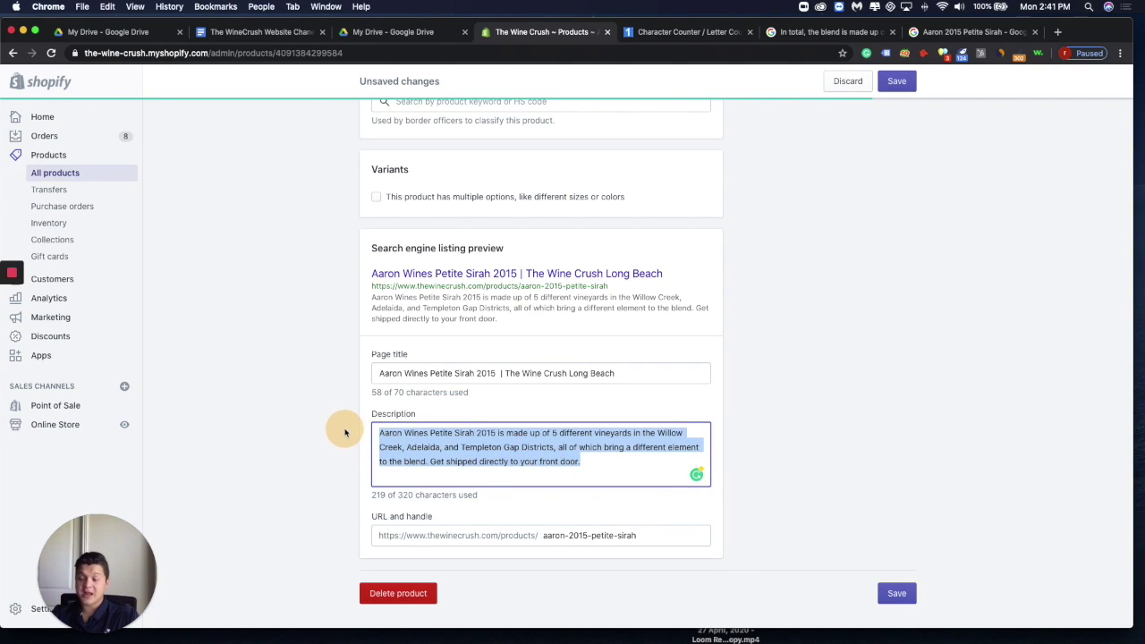
pyautogui.click(653, 470)
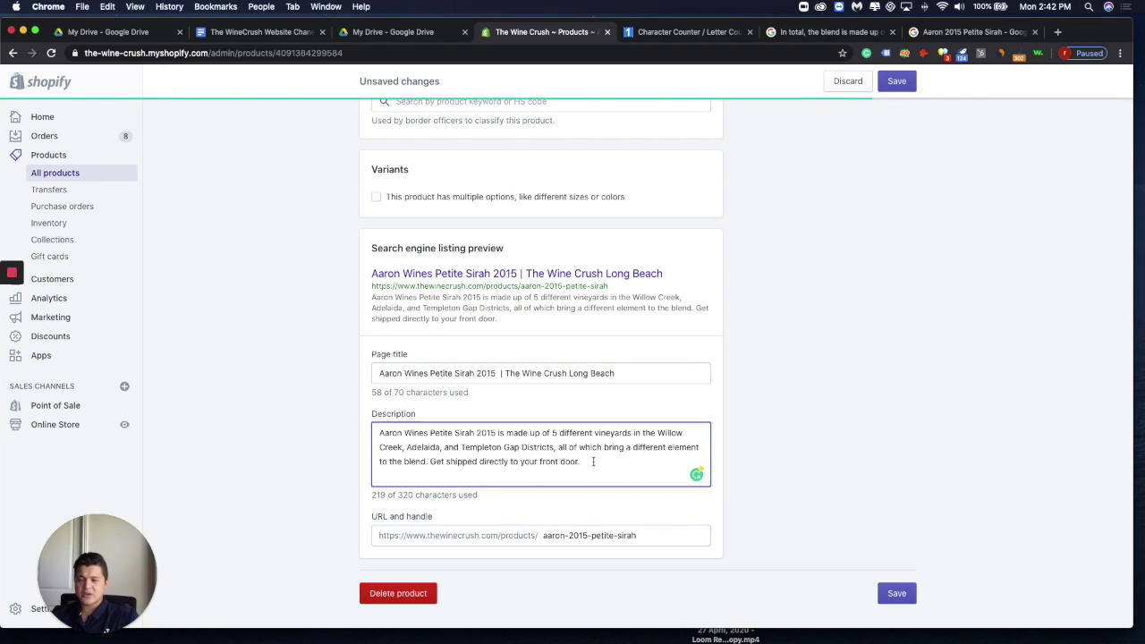
# Step: Open the Aaron logo image from the product's media to edit its alt text
pyautogui.scroll(3, 593, 462)
pyautogui.scroll(-3, 593, 466)
pyautogui.scroll(15, 593, 465)
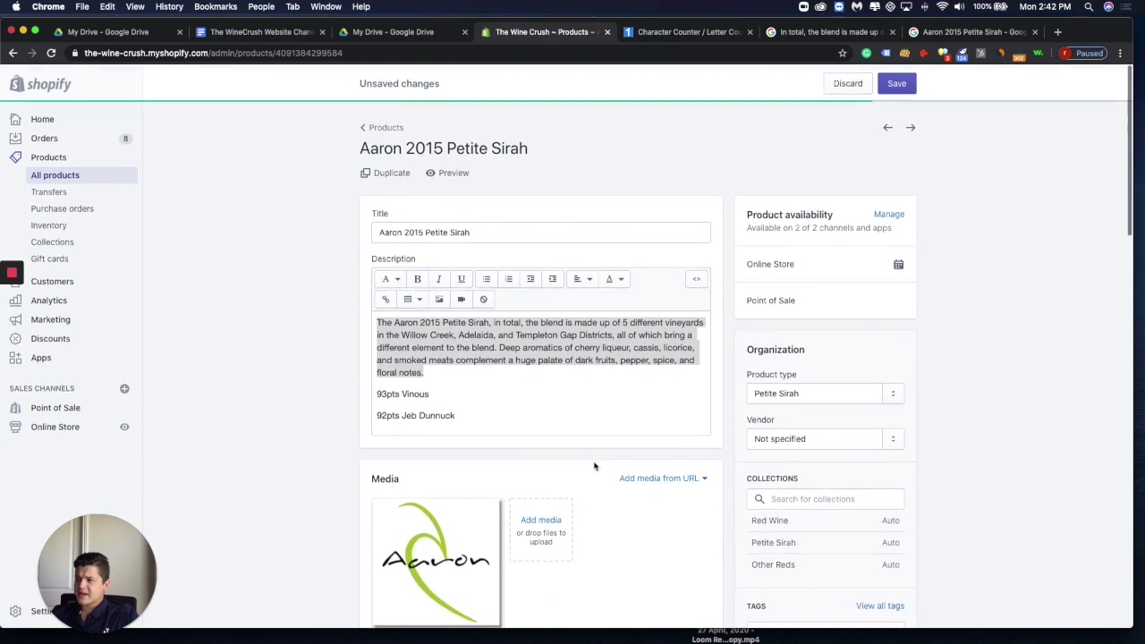
pyautogui.click(461, 544)
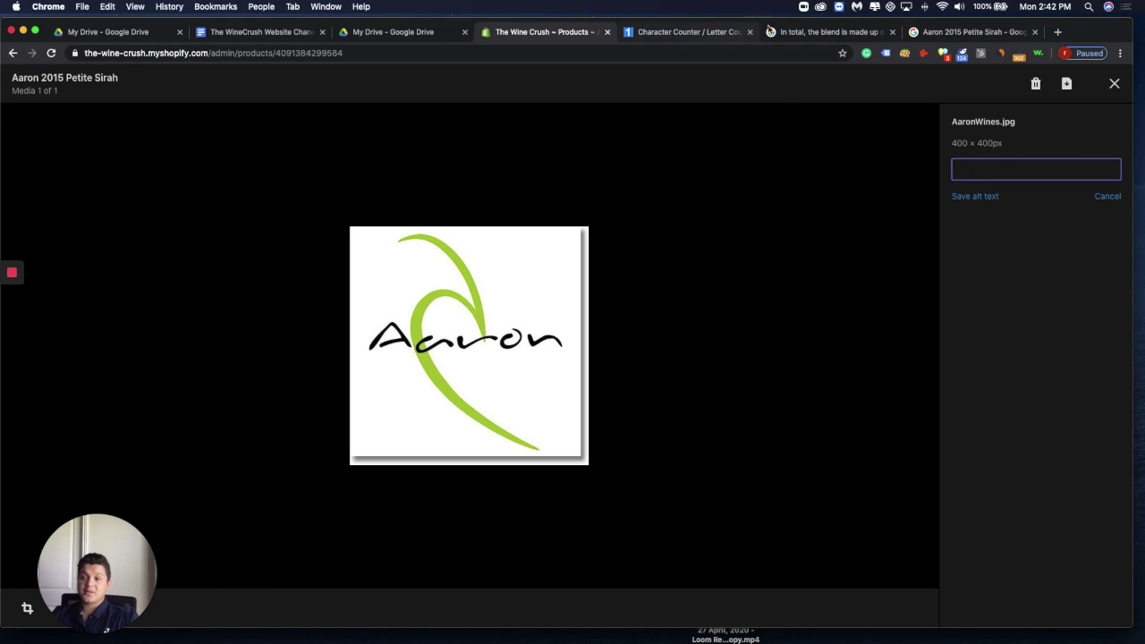
# Step: Check the Google searches for "Aaron 2015 Petite Sirah" and for the original description text
pyautogui.click(949, 32)
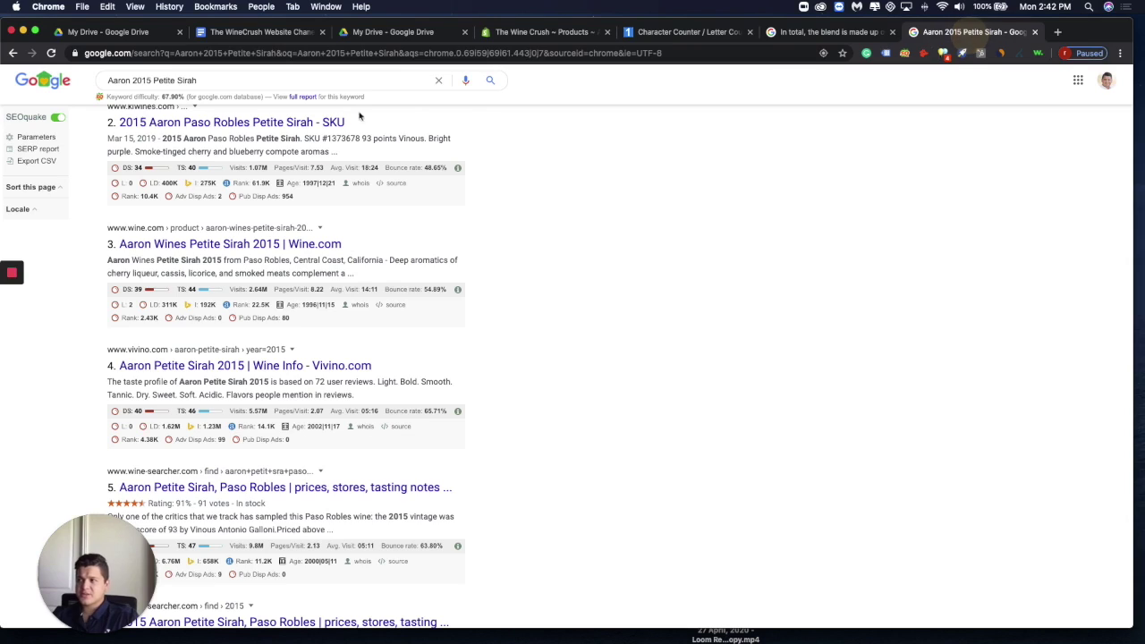
pyautogui.click(203, 81)
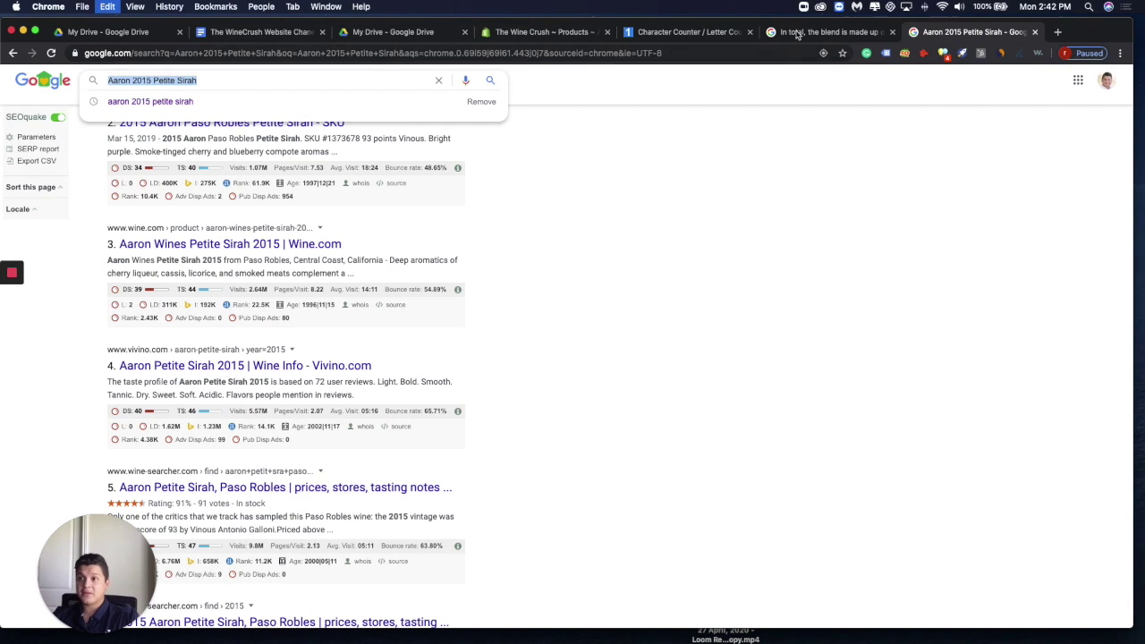
pyautogui.click(787, 32)
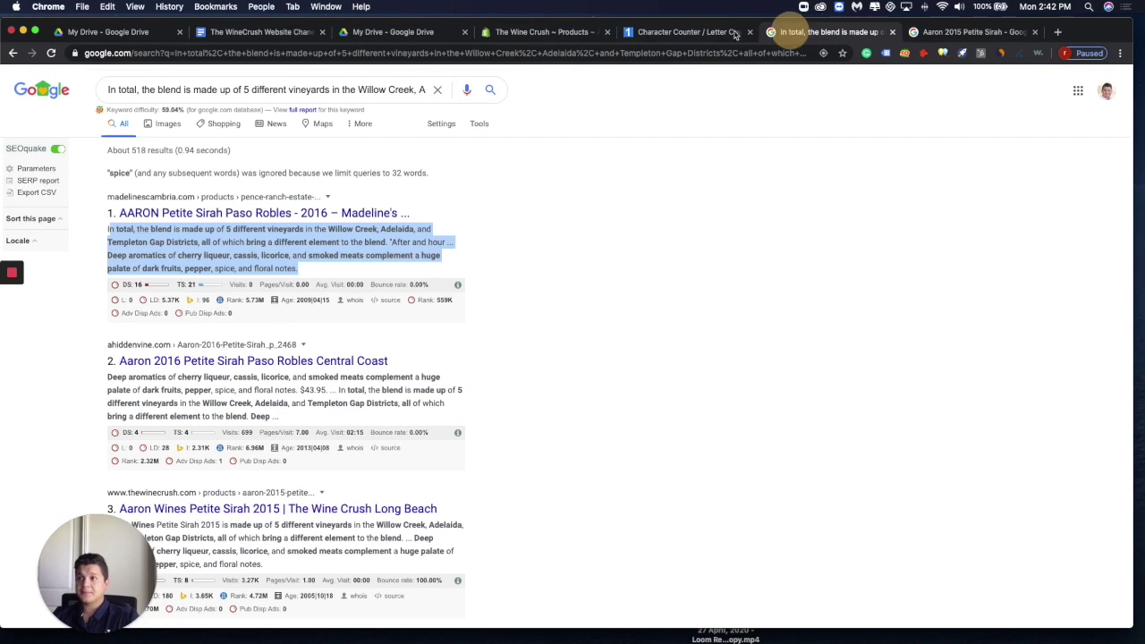
# Step: Back in Shopify, set the product image's alt text to "Aaron 2015 Petite Sirah" and save it
pyautogui.click(551, 36)
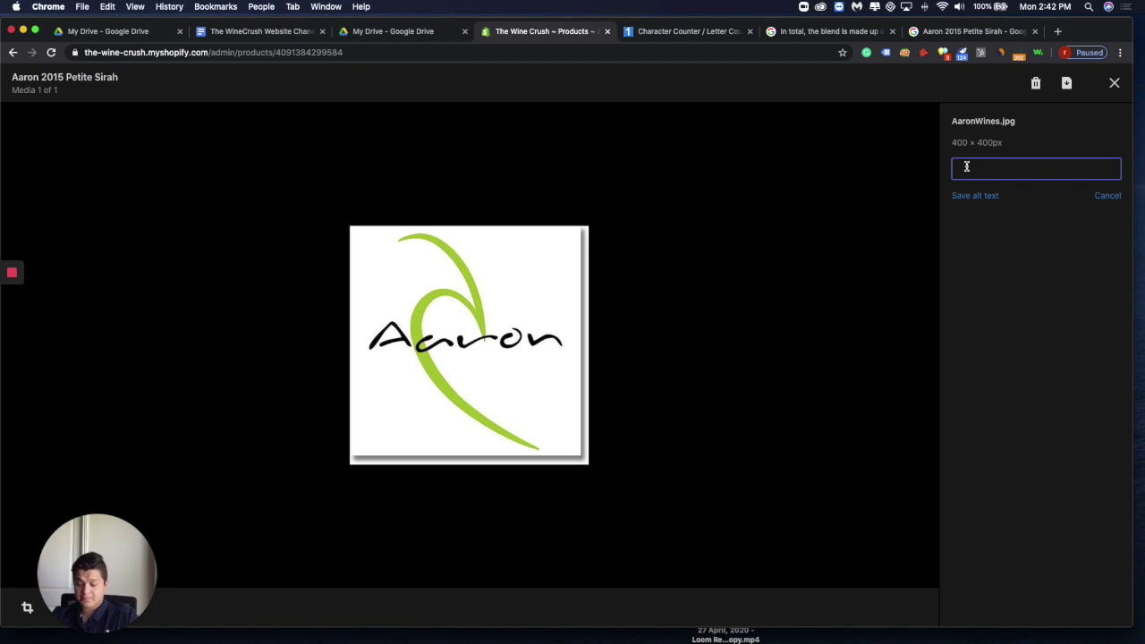
pyautogui.write('Aaron 2015 Petite Sirah')
pyautogui.click(962, 196)
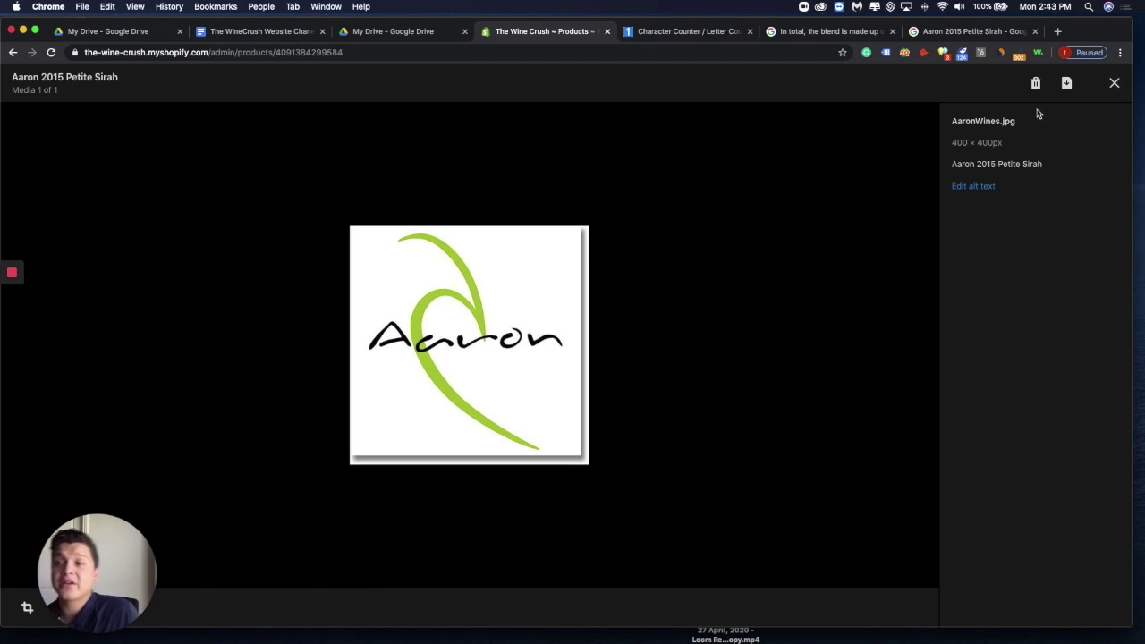
# Step: Check the file name of the product's logo image and close the media viewer
pyautogui.doubleClick(987, 121)
pyautogui.tripleClick(991, 121)
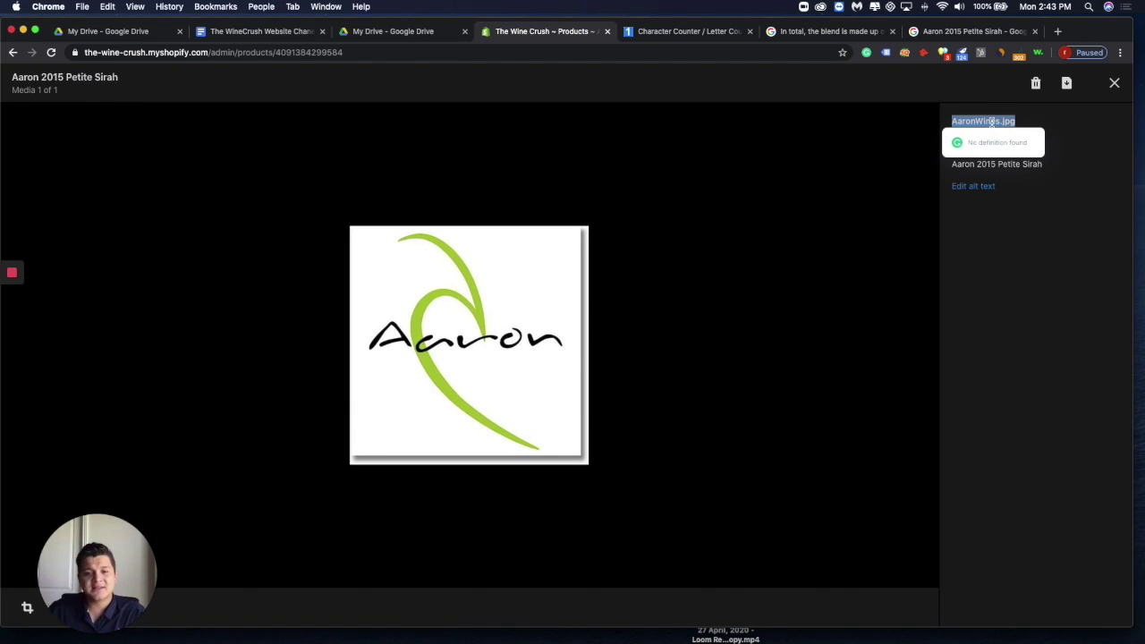
pyautogui.click(1114, 82)
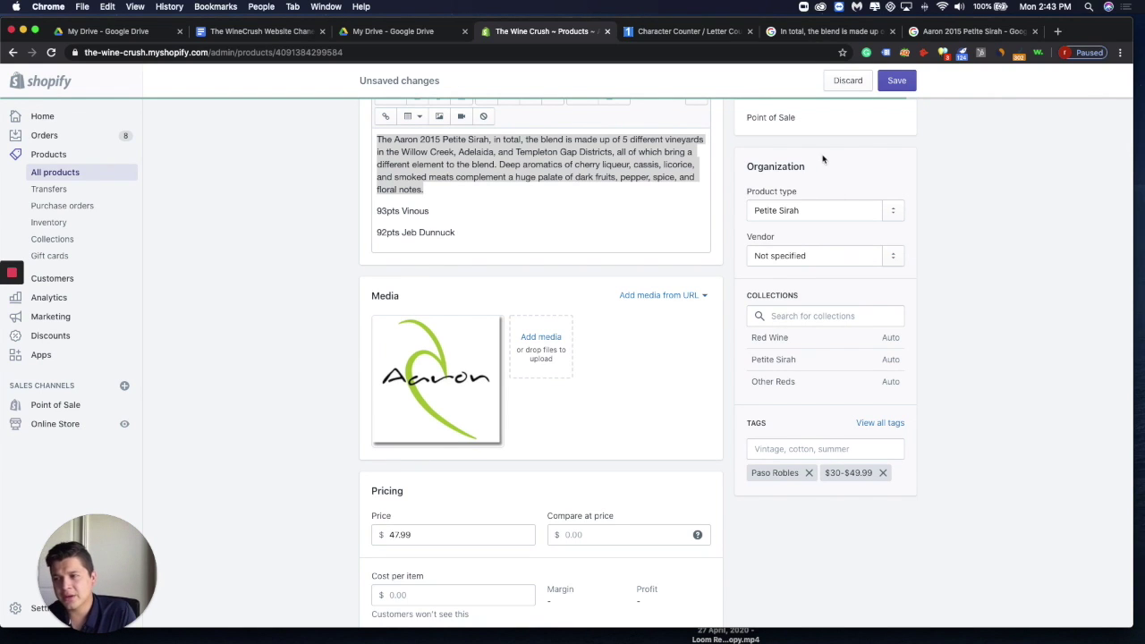
# Step: Review the rewritten first paragraph of the description and the product's media, pricing, inventory and shipping details
pyautogui.tripleClick(677, 167)
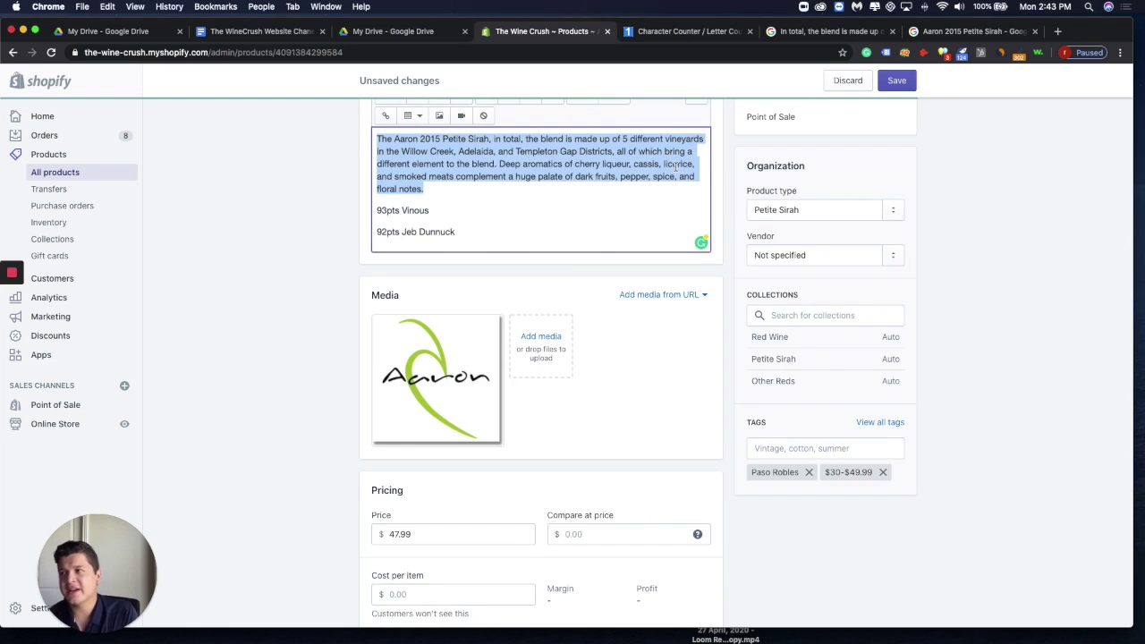
pyautogui.scroll(-1, 678, 167)
pyautogui.scroll(3, 677, 168)
pyautogui.scroll(-8, 678, 169)
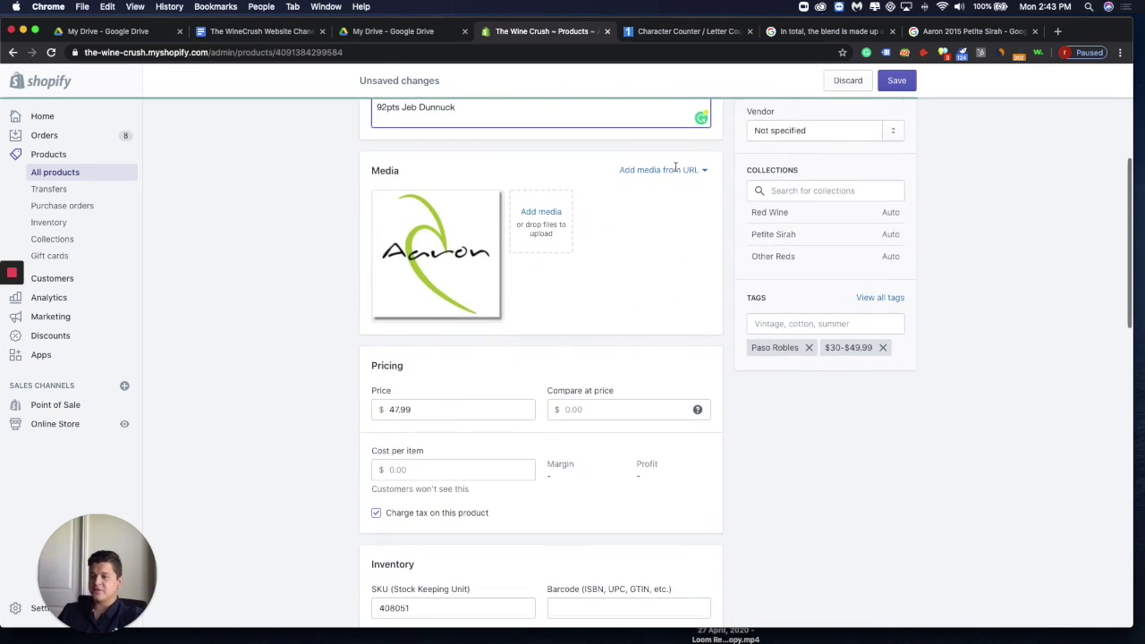
pyautogui.scroll(-2, 677, 174)
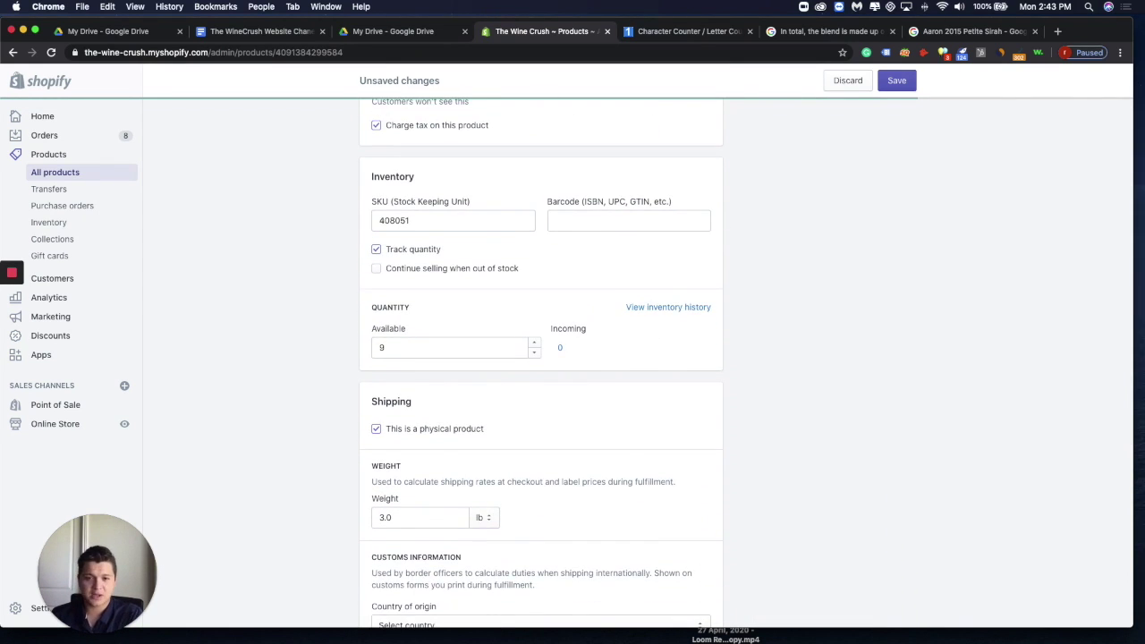
pyautogui.scroll(10, 840, 513)
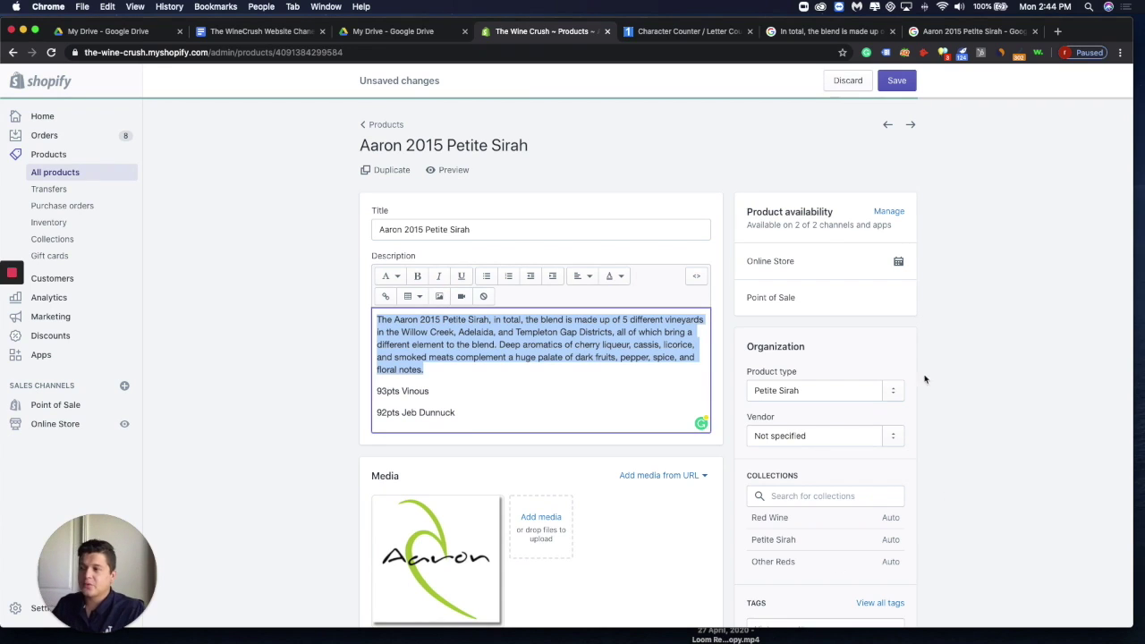
# Step: Examine the product title and compare it with the wording of the description's first paragraph
pyautogui.tripleClick(450, 229)
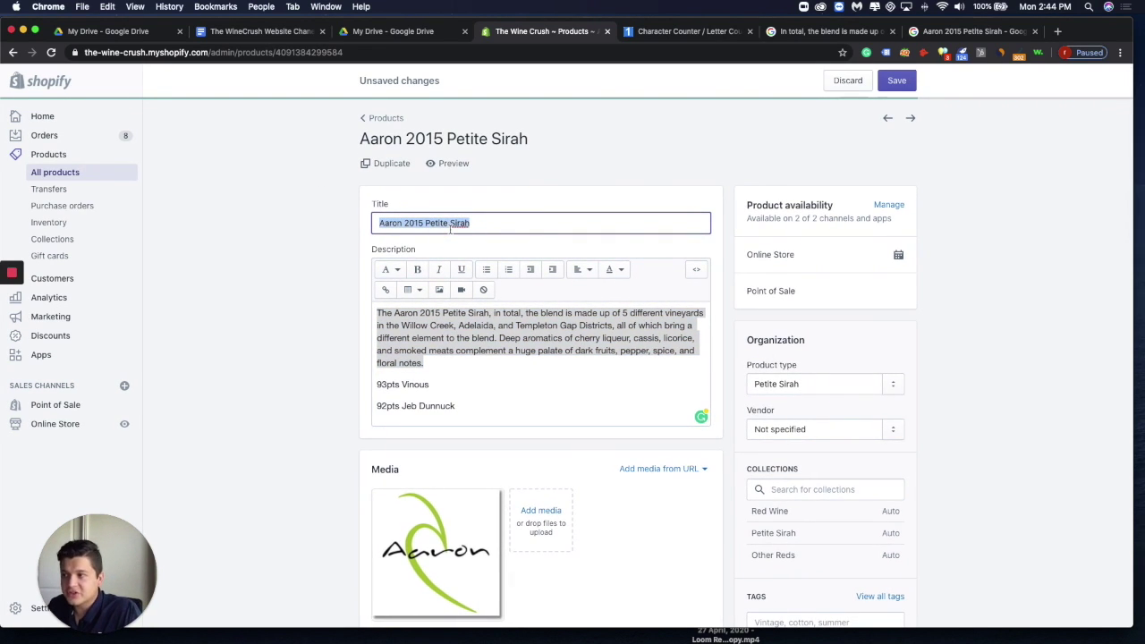
pyautogui.doubleClick(471, 222)
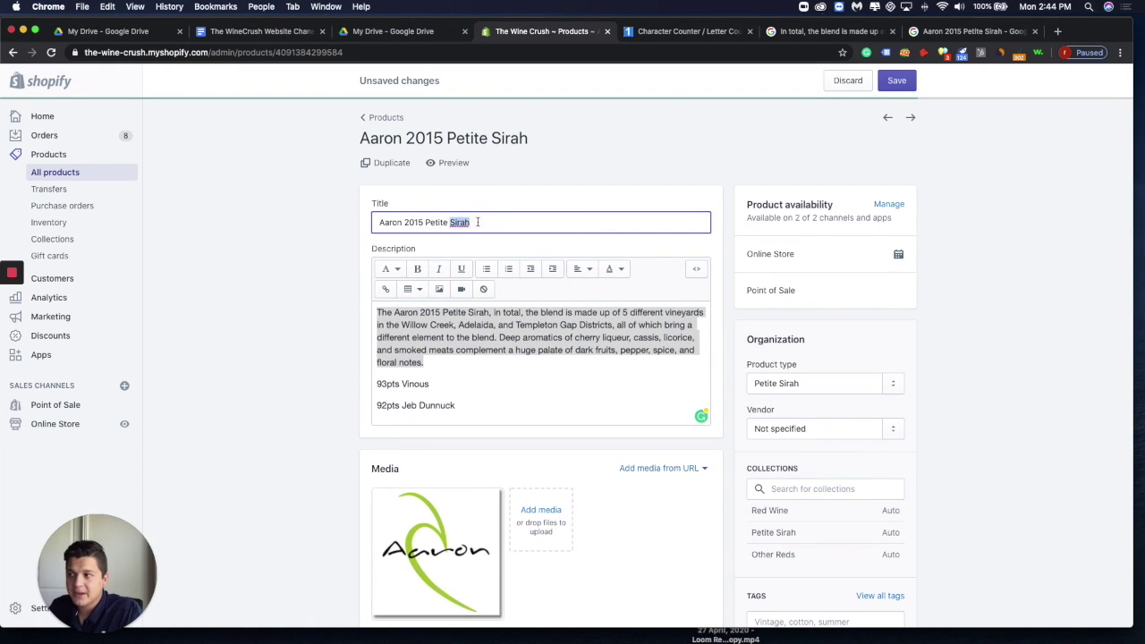
pyautogui.tripleClick(478, 222)
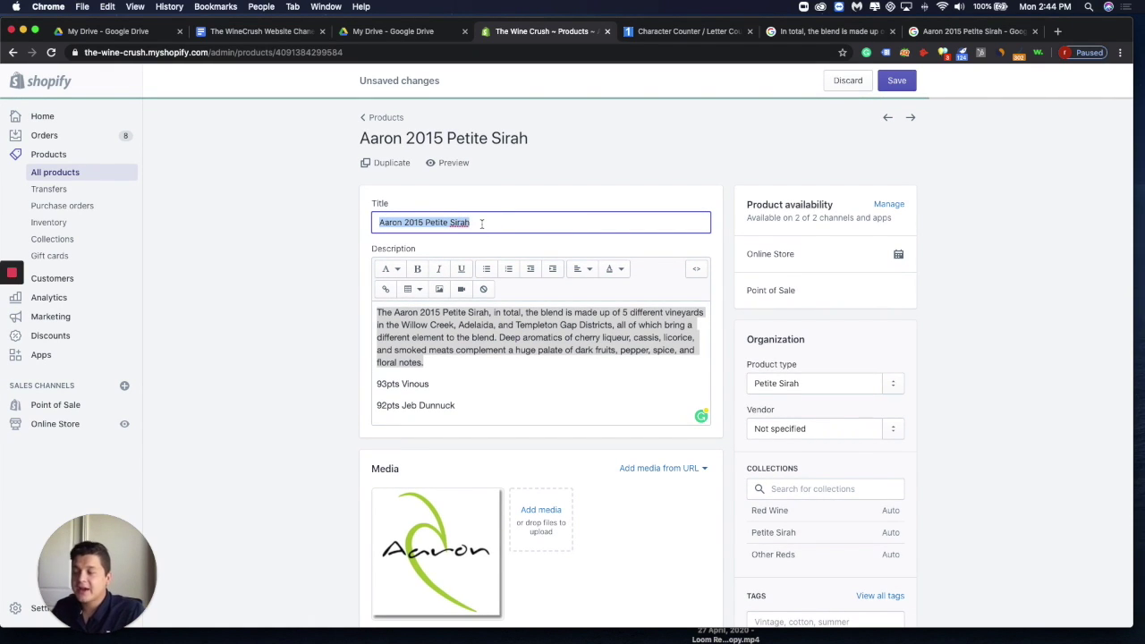
pyautogui.click(481, 224)
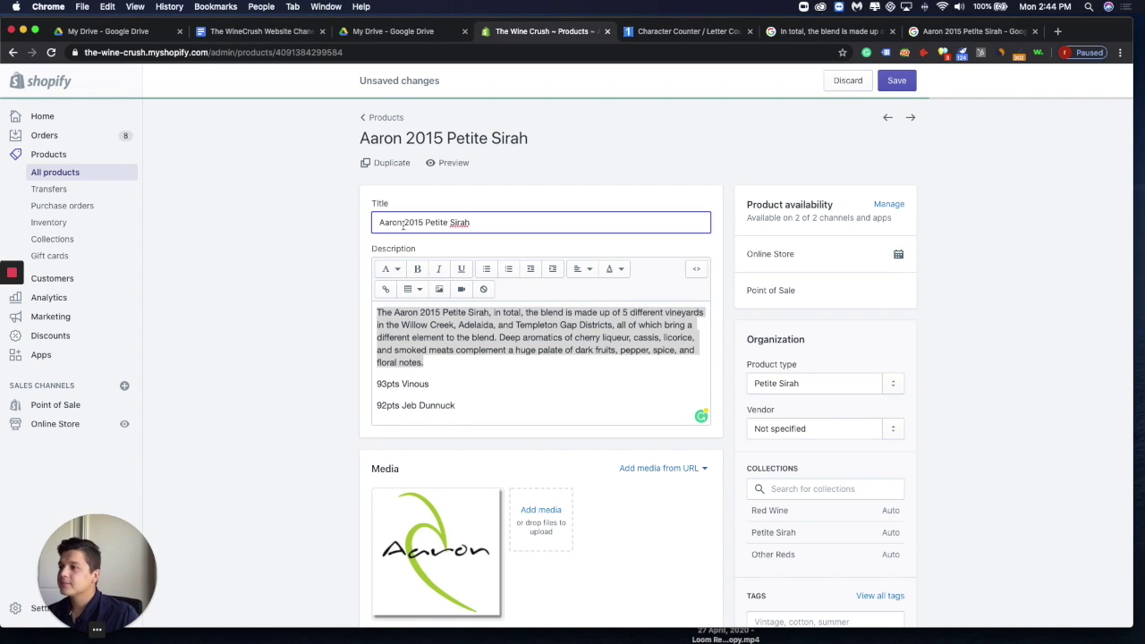
pyautogui.scroll(-4, 396, 308)
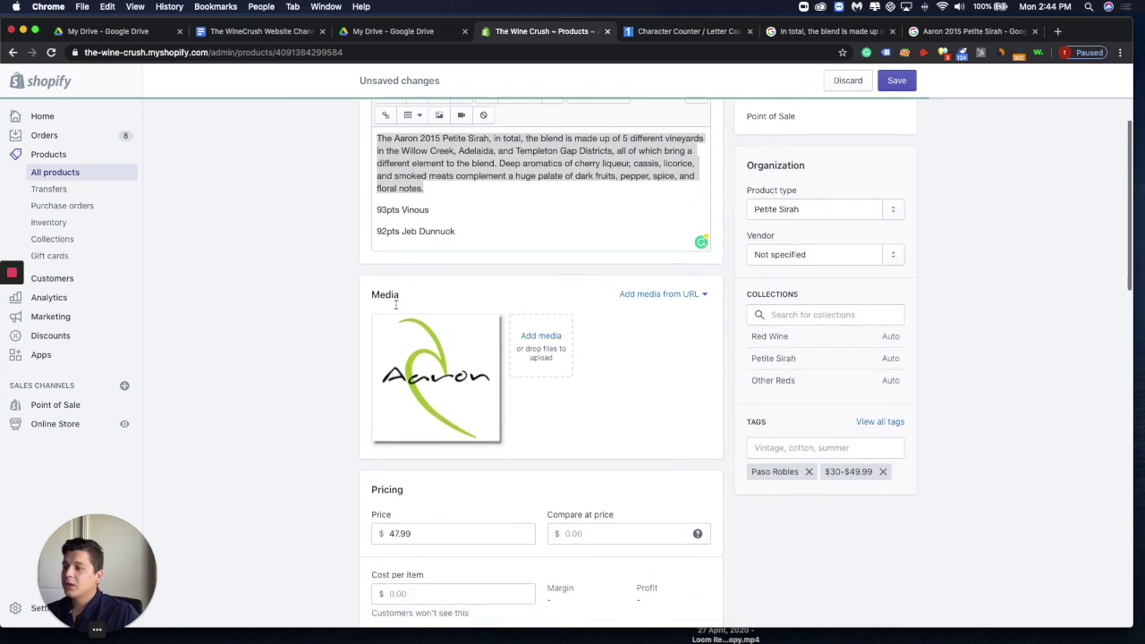
pyautogui.click(459, 184)
pyautogui.tripleClick(458, 183)
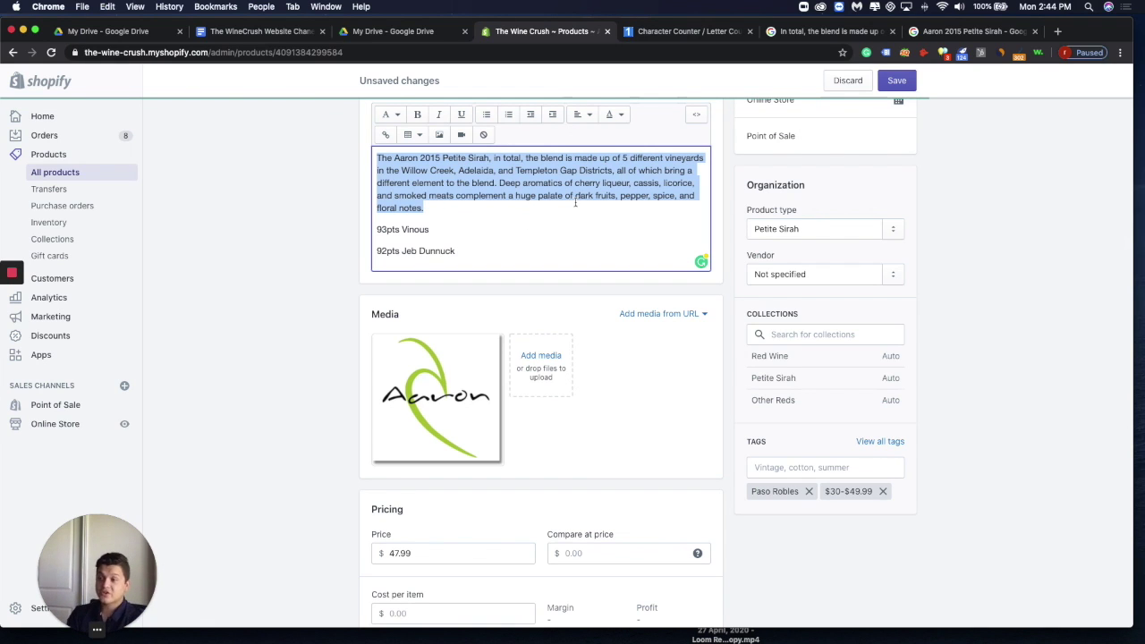
# Step: Examine the search engine listing's page title, including its closing part "The Wine Crush Long Beach"
pyautogui.scroll(-15, 575, 202)
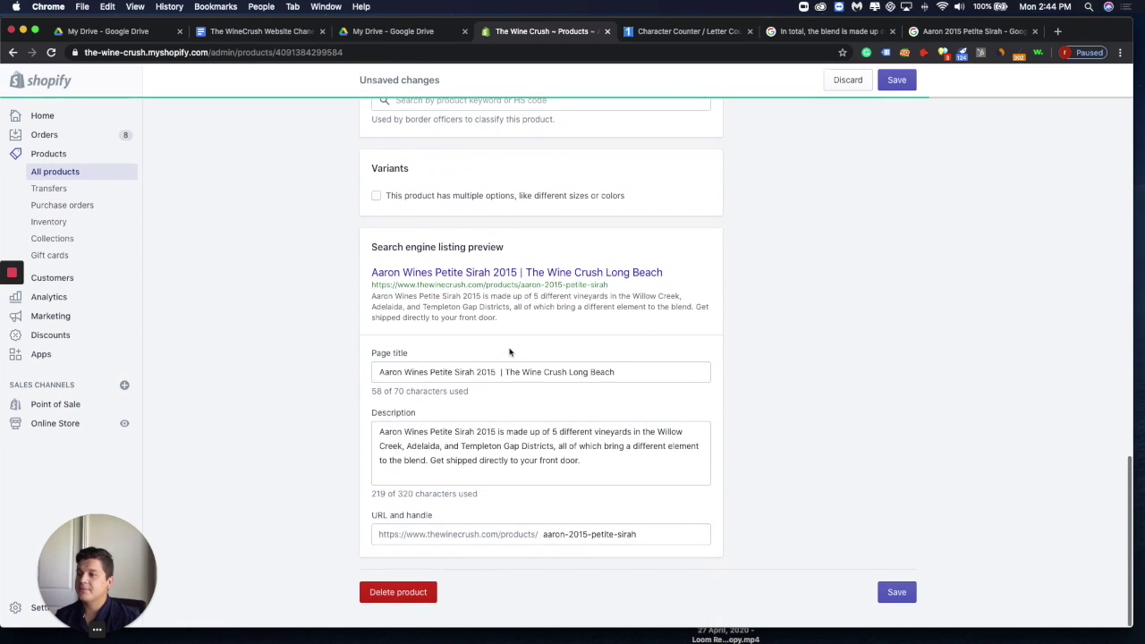
pyautogui.tripleClick(482, 373)
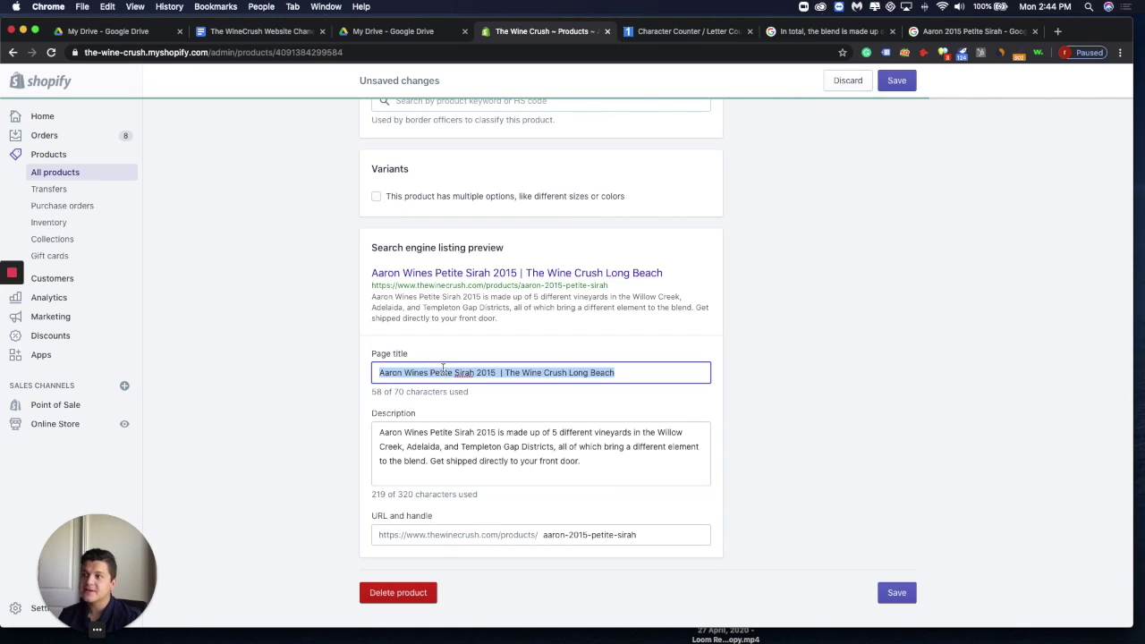
pyautogui.click(381, 373)
pyautogui.moveTo(506, 373); pyautogui.dragTo(691, 379)
pyautogui.click(657, 468)
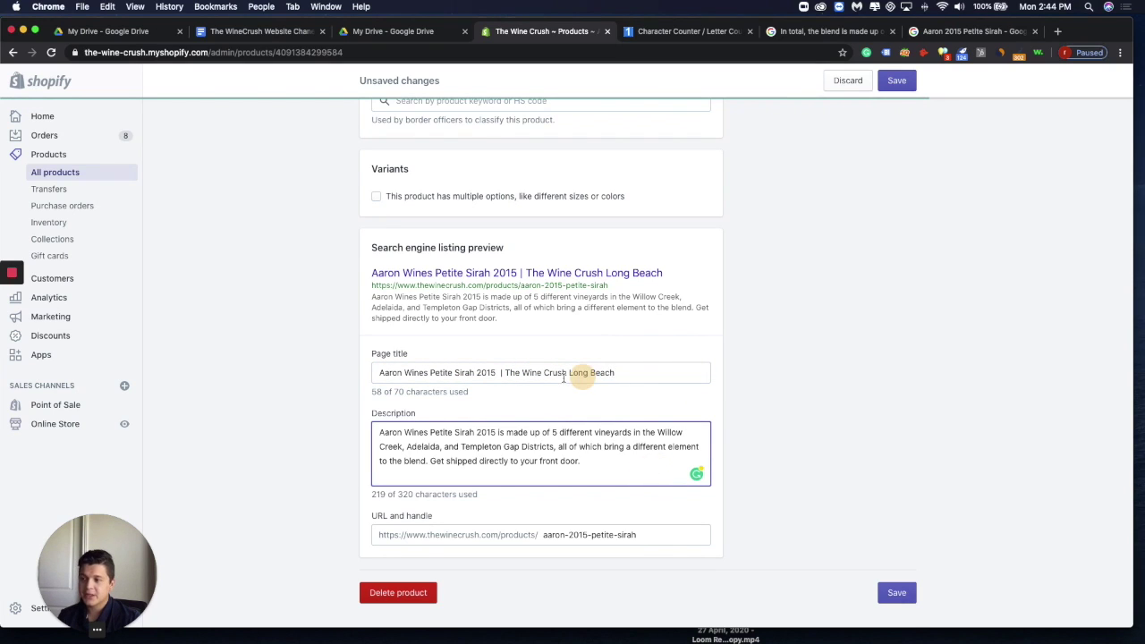
pyautogui.moveTo(616, 373); pyautogui.dragTo(499, 372)
pyautogui.click(504, 376)
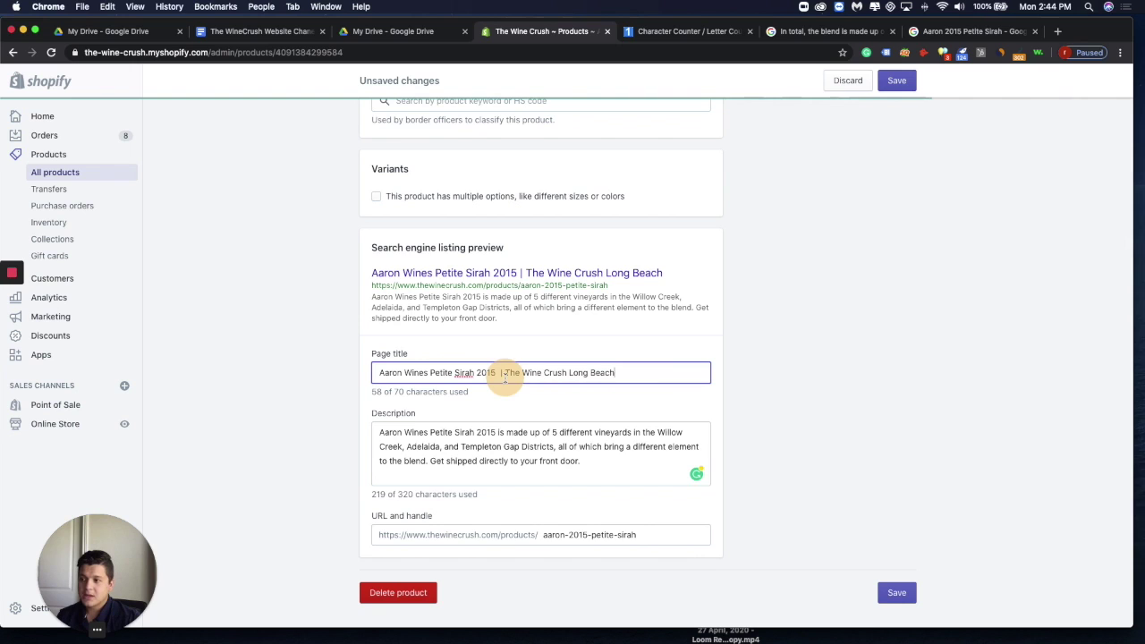
# Step: Try opening the search listing's page title with "Shop" and with a second call-to-action word, removing each one again
pyautogui.scroll(1, 465, 375)
pyautogui.click(376, 380)
pyautogui.write('Shop')
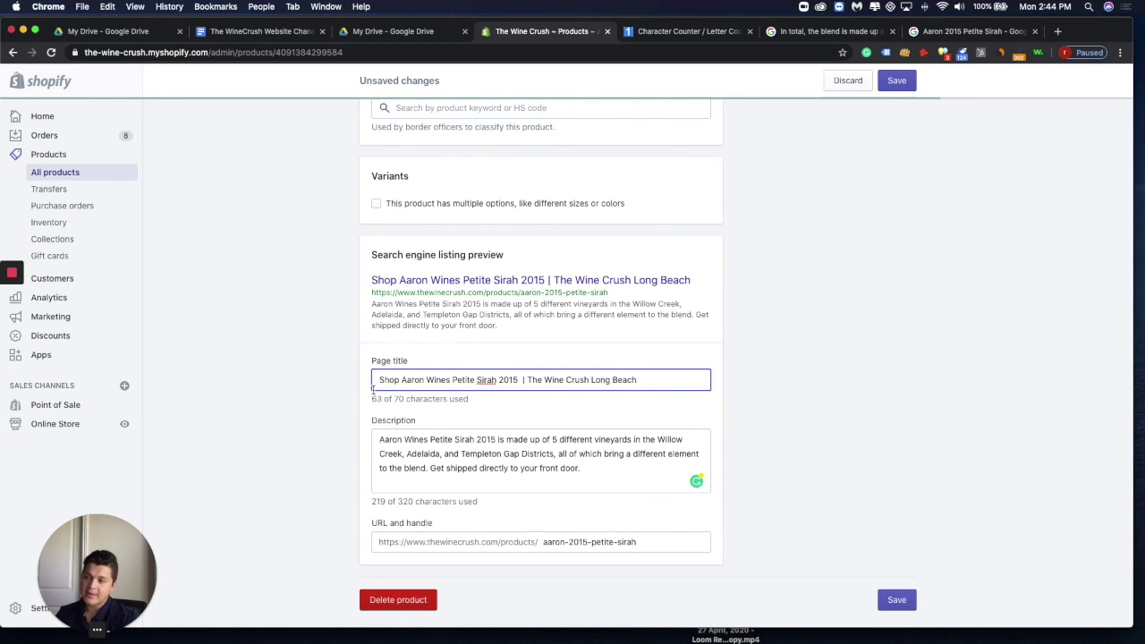
pyautogui.press('BackSpace')
pyautogui.press('BackSpace')
pyautogui.press('BackSpace')
pyautogui.press('BackSpace')
pyautogui.press('BackSpace')
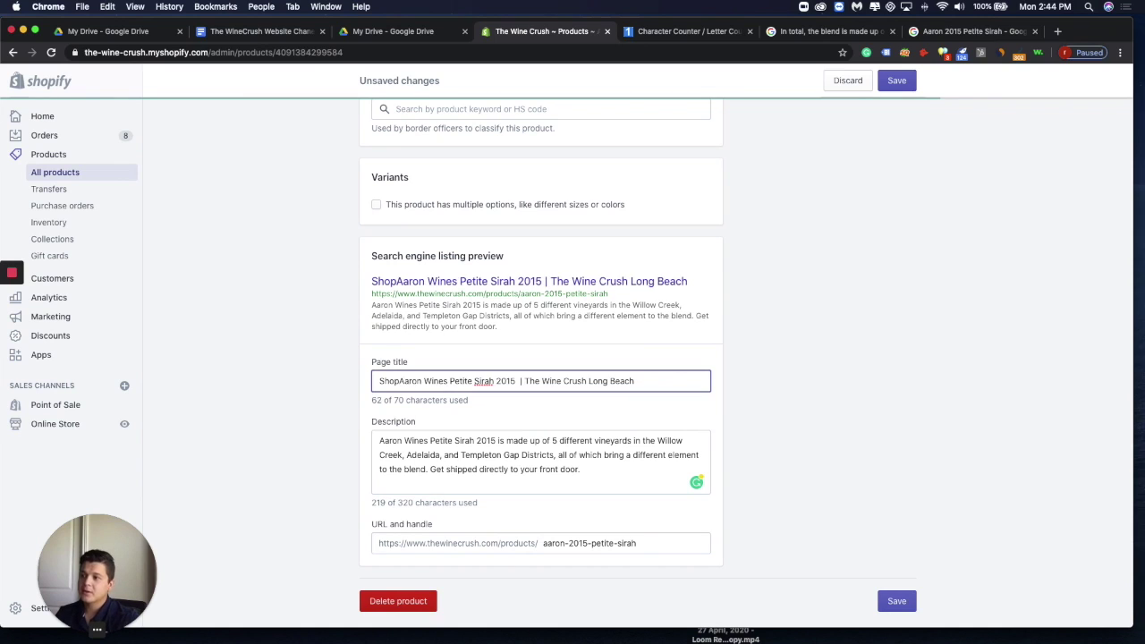
pyautogui.write('Learm')
pyautogui.press('BackSpace')
pyautogui.press('BackSpace')
pyautogui.press('BackSpace')
pyautogui.press('BackSpace')
pyautogui.press('BackSpace')
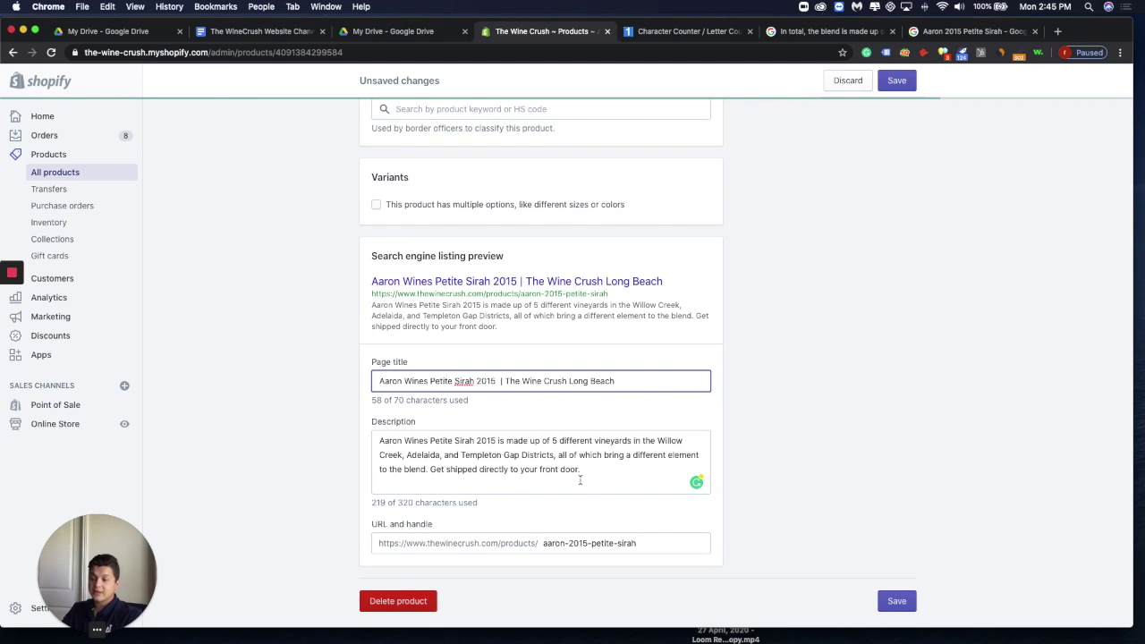
pyautogui.scroll(-1, 579, 481)
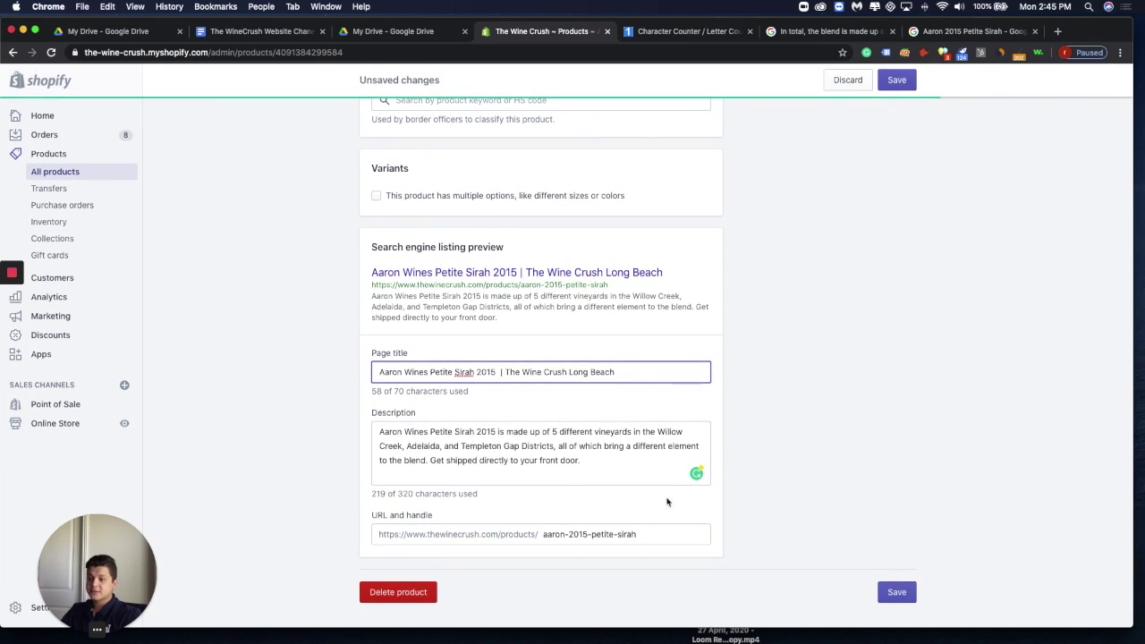